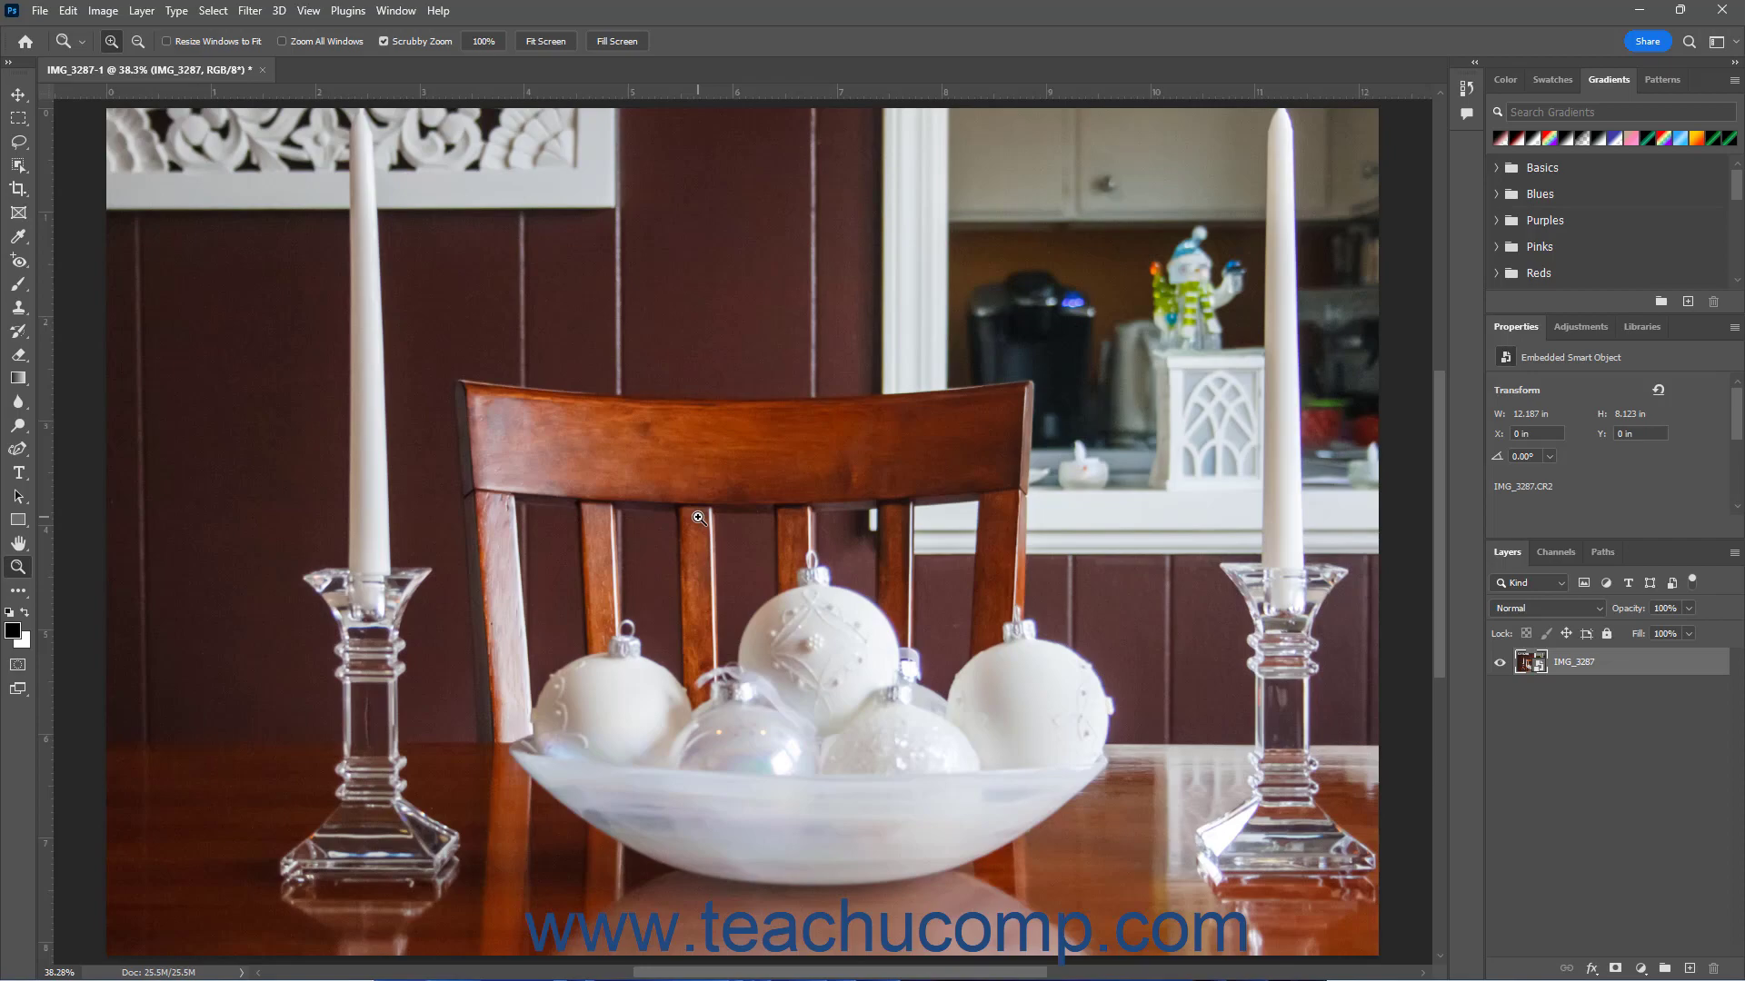
Zoom in on the right candle's purple-fringed edge and select the IMG_3287 layer
drag(1307, 275, 1357, 277)
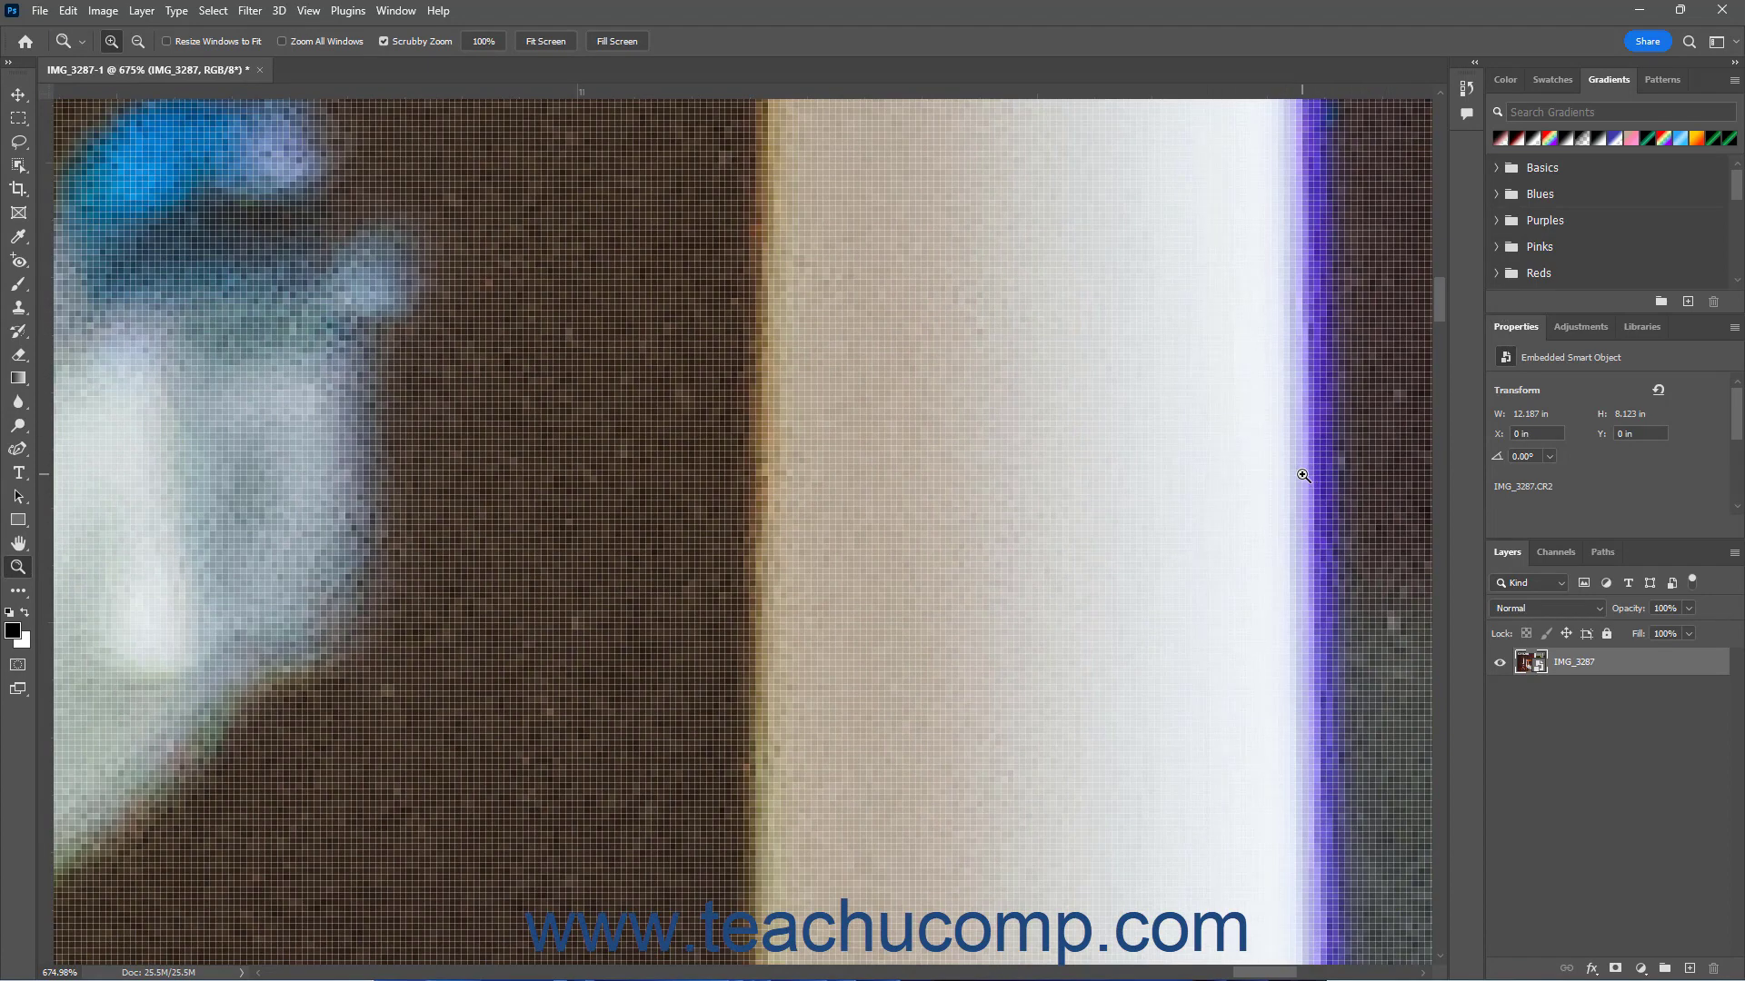
click(1619, 670)
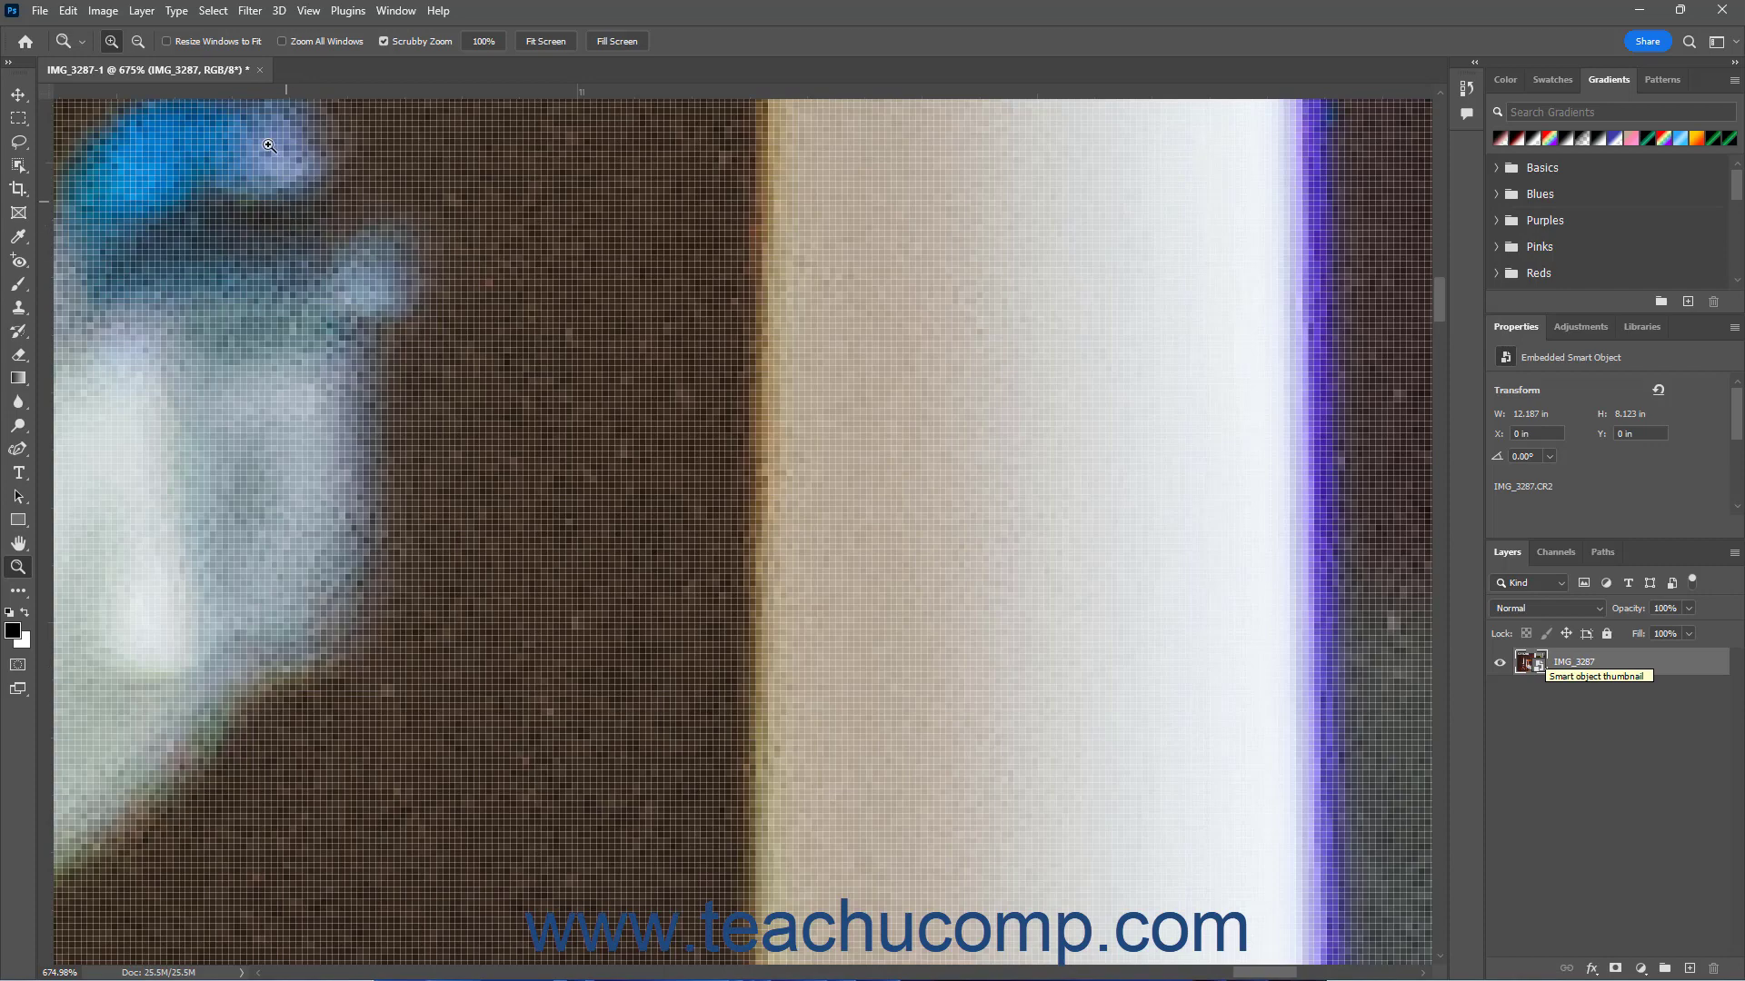
click(250, 11)
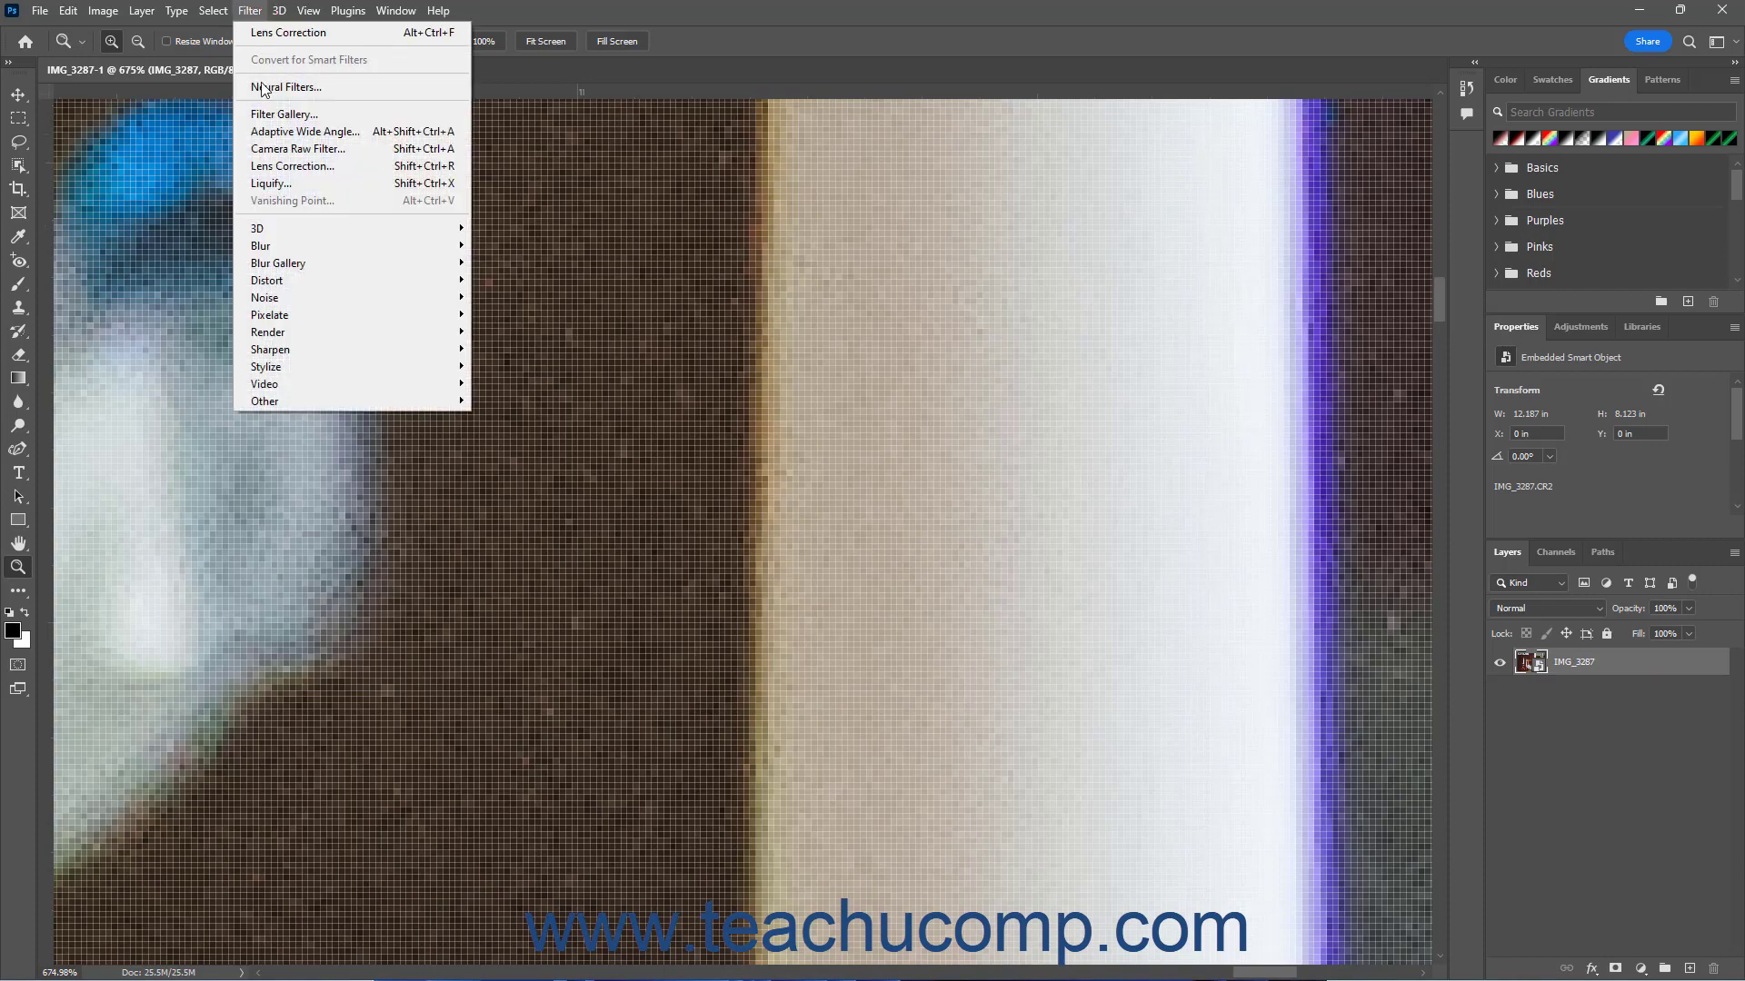
Choose Lens Correction from the Filter menu for the centerpiece photo
click(277, 167)
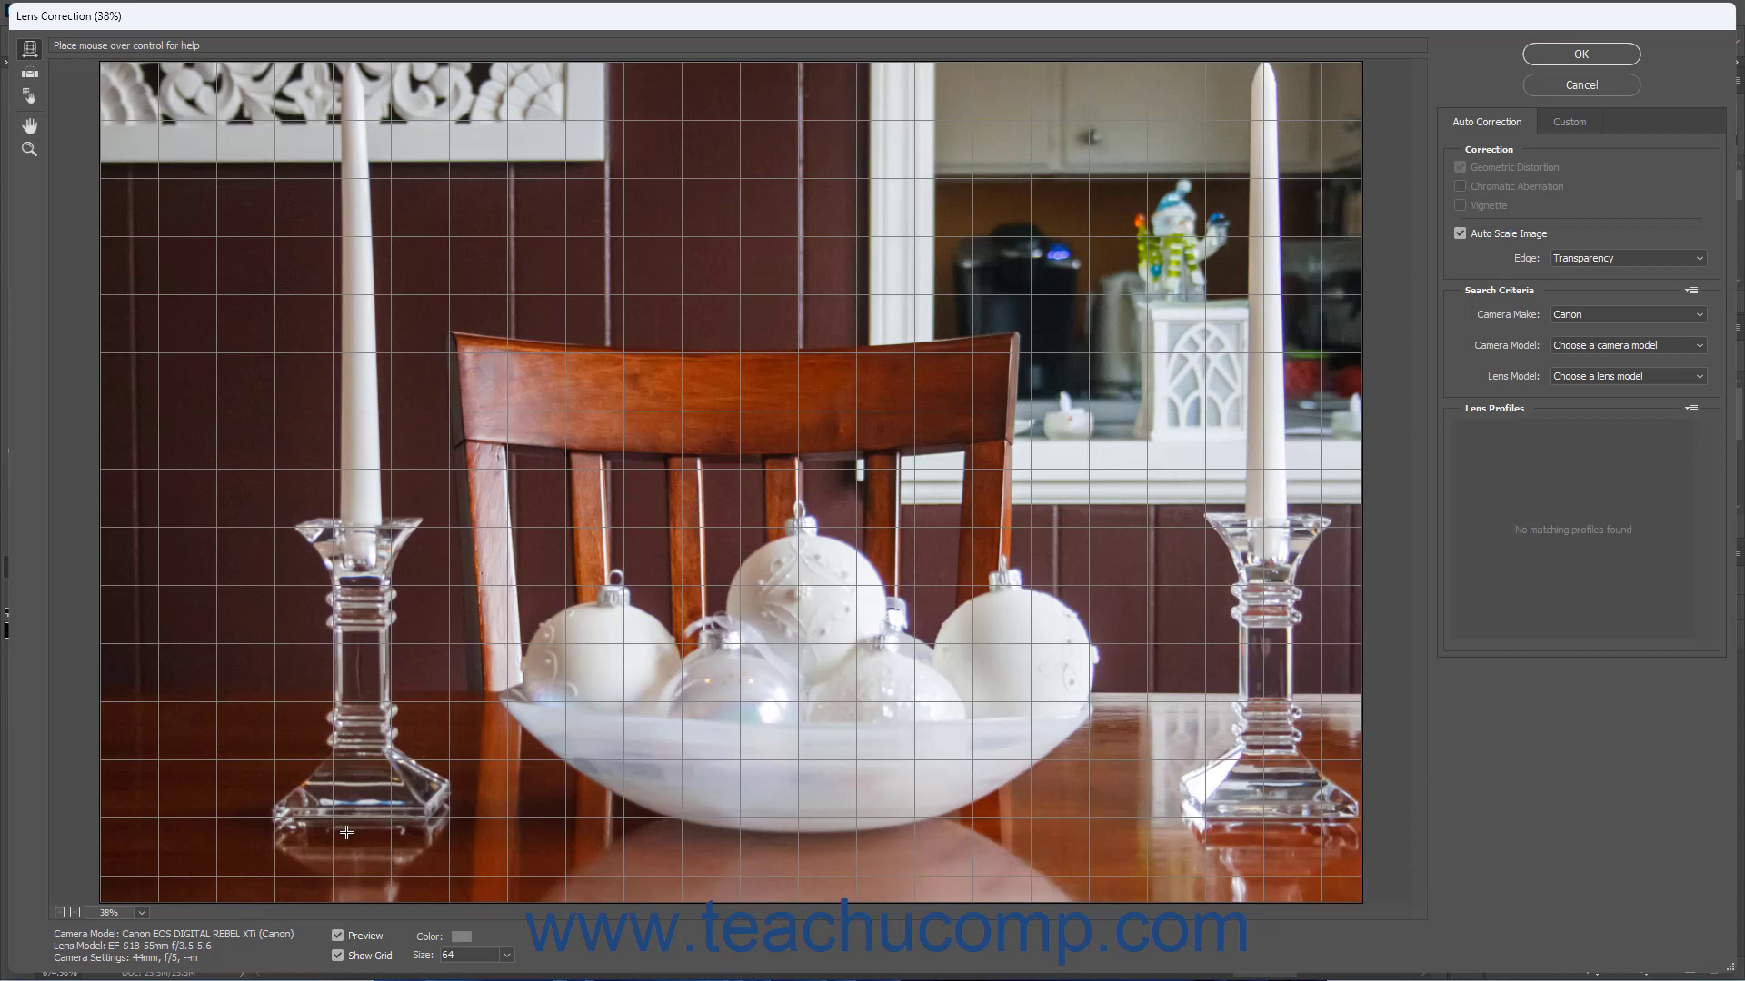
Toggle the preview grid off and back on, and glance at the Custom settings
click(338, 956)
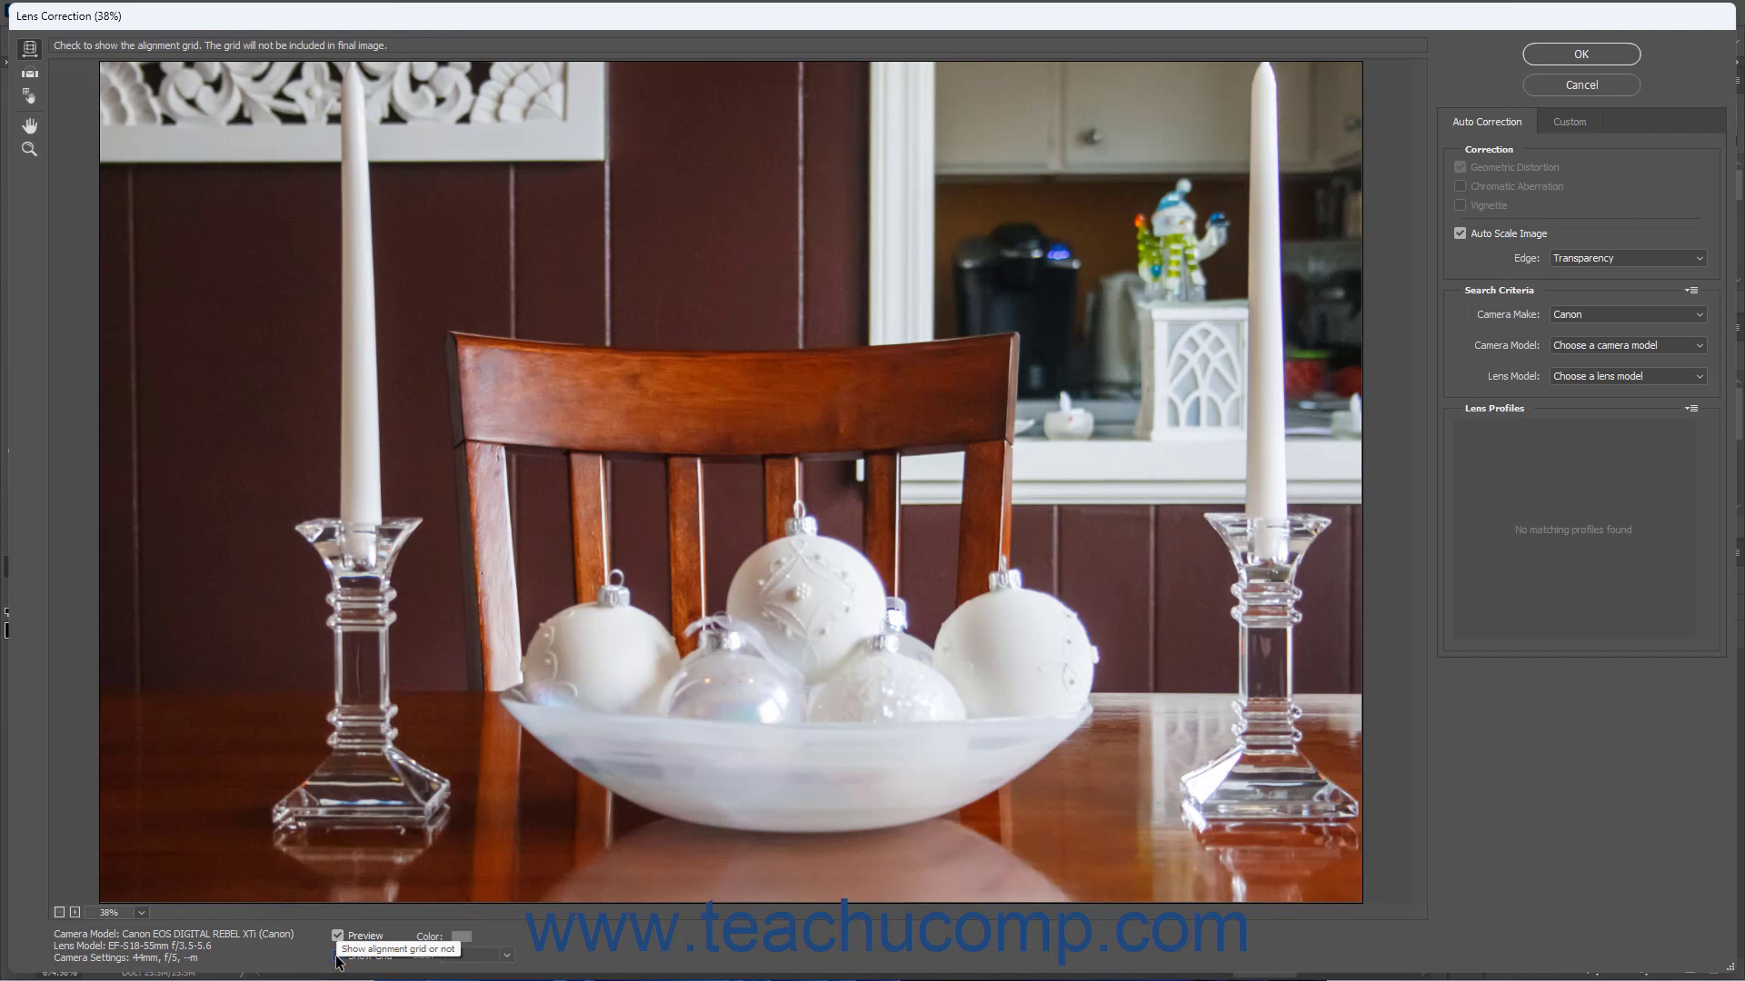
click(338, 955)
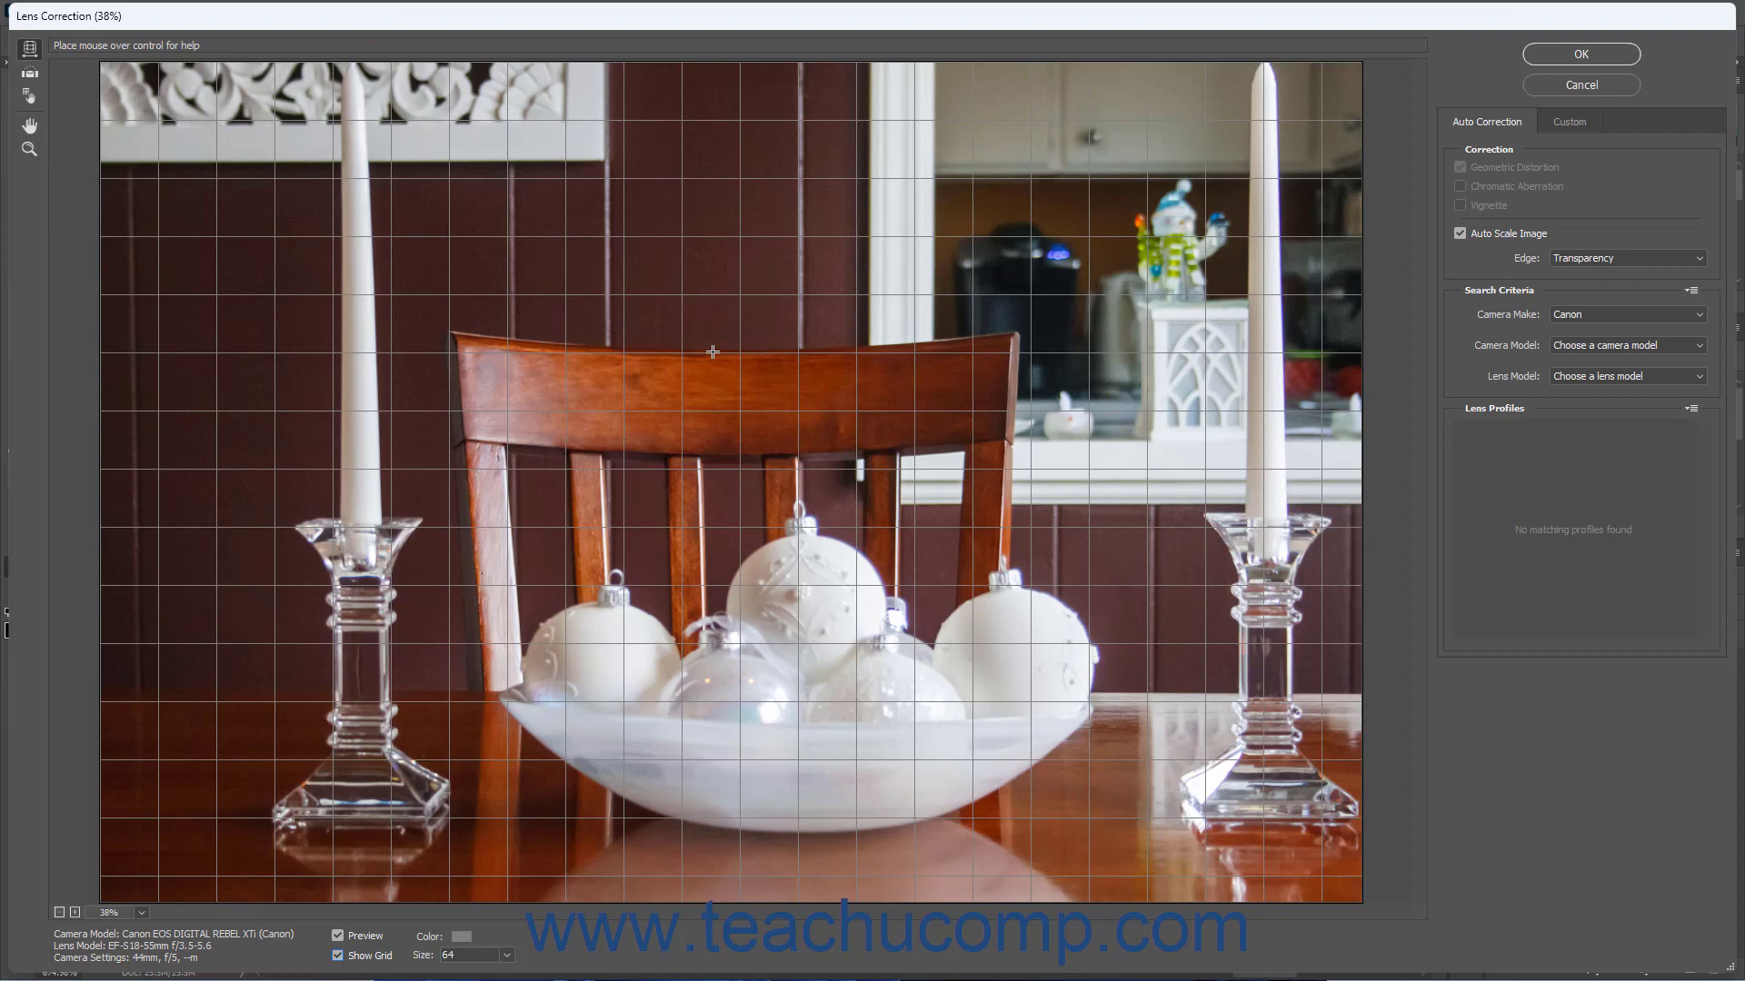
click(1583, 125)
click(1495, 125)
Drag the alignment grid to a new position with the Move Grid tool
click(35, 97)
drag(503, 382, 487, 376)
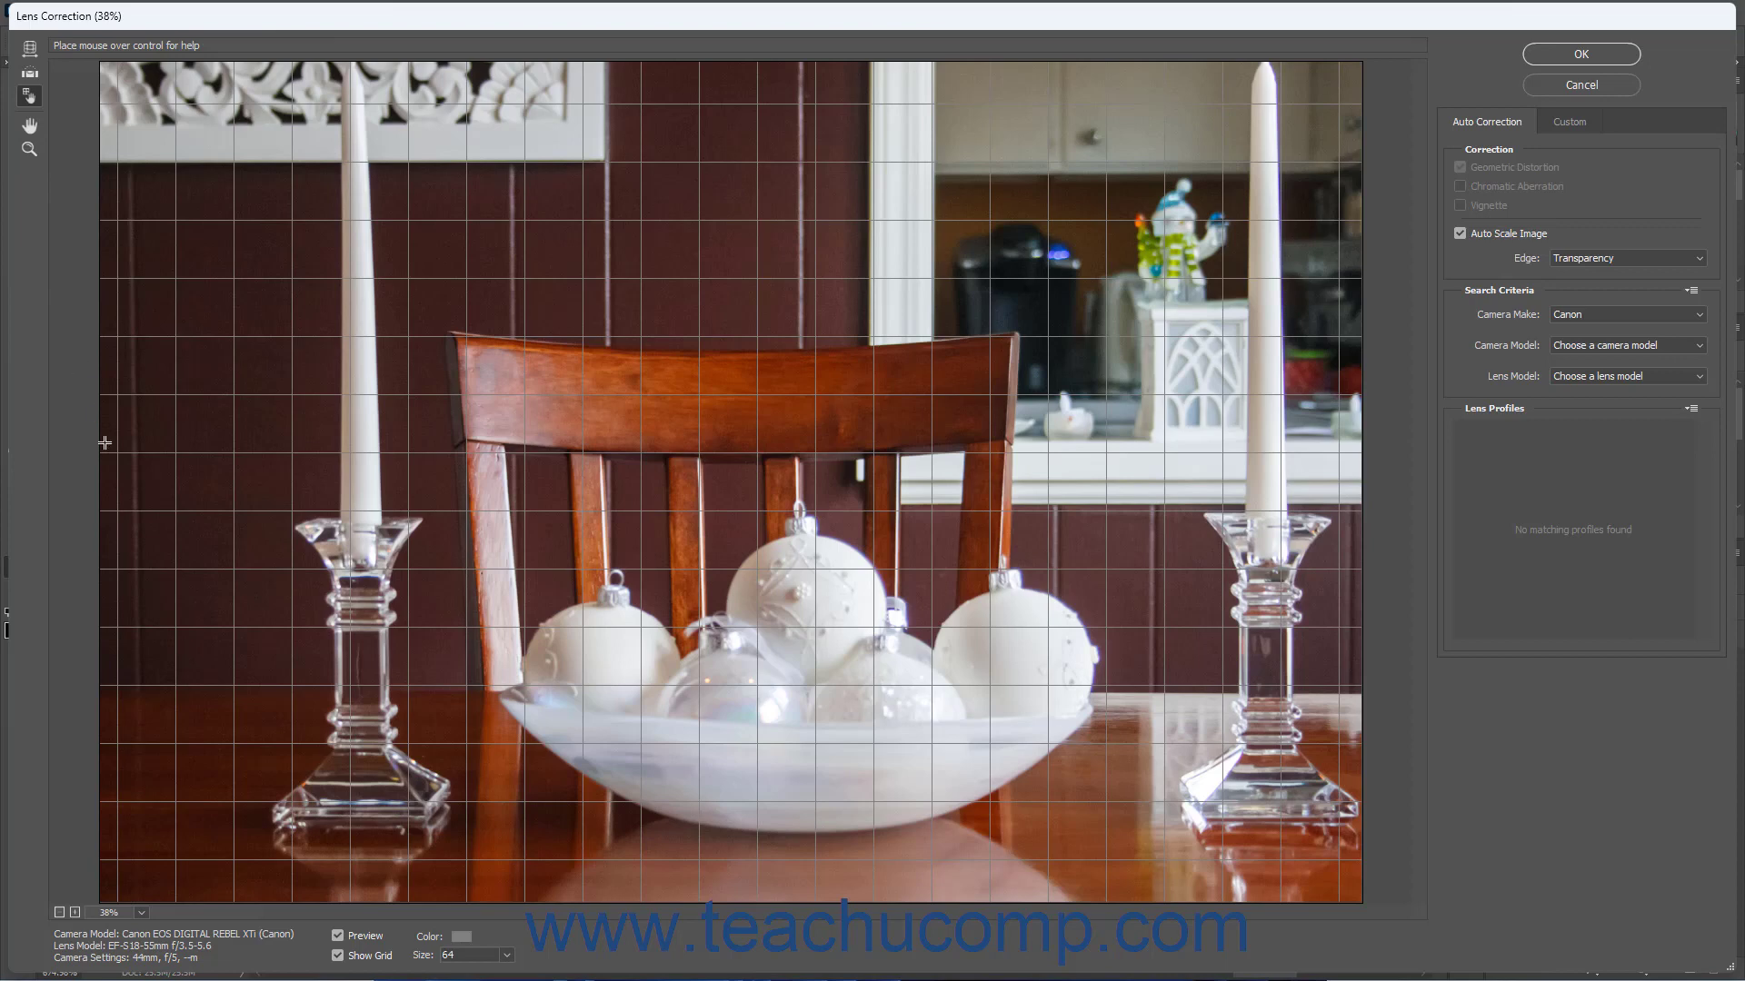
click(141, 913)
click(141, 913)
Keep Auto Scale Image on and the Edge option at Transparency
click(1463, 235)
click(1461, 234)
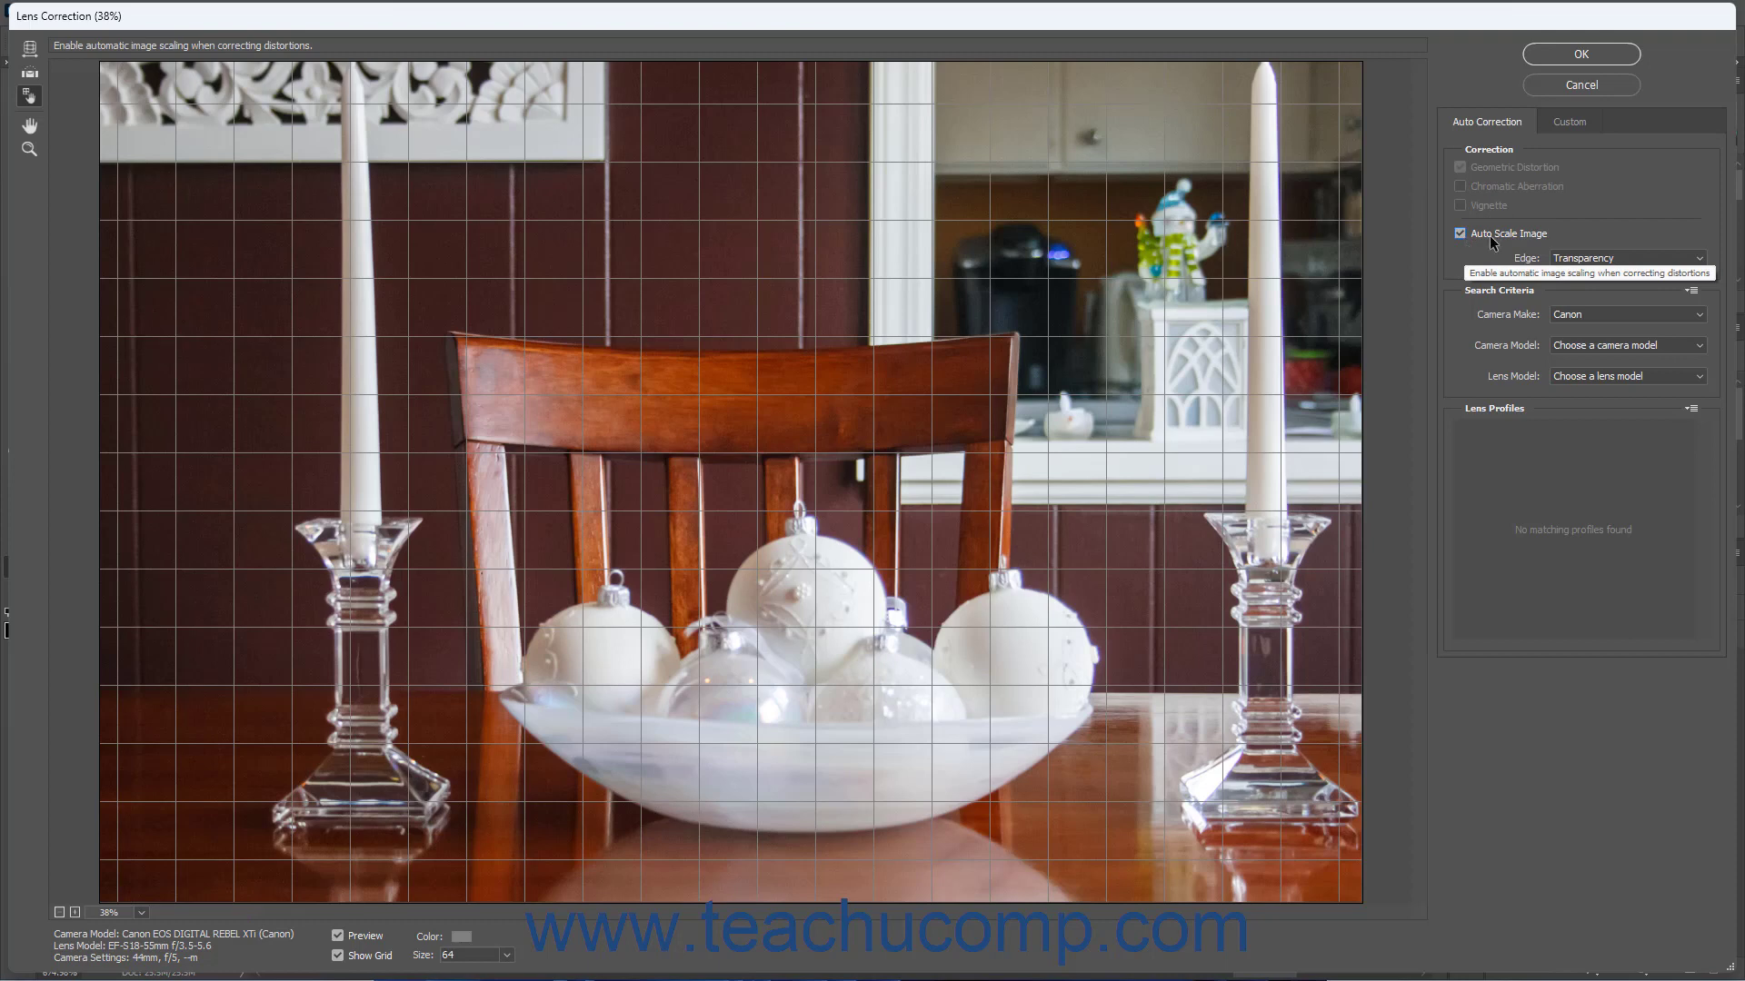
click(1592, 260)
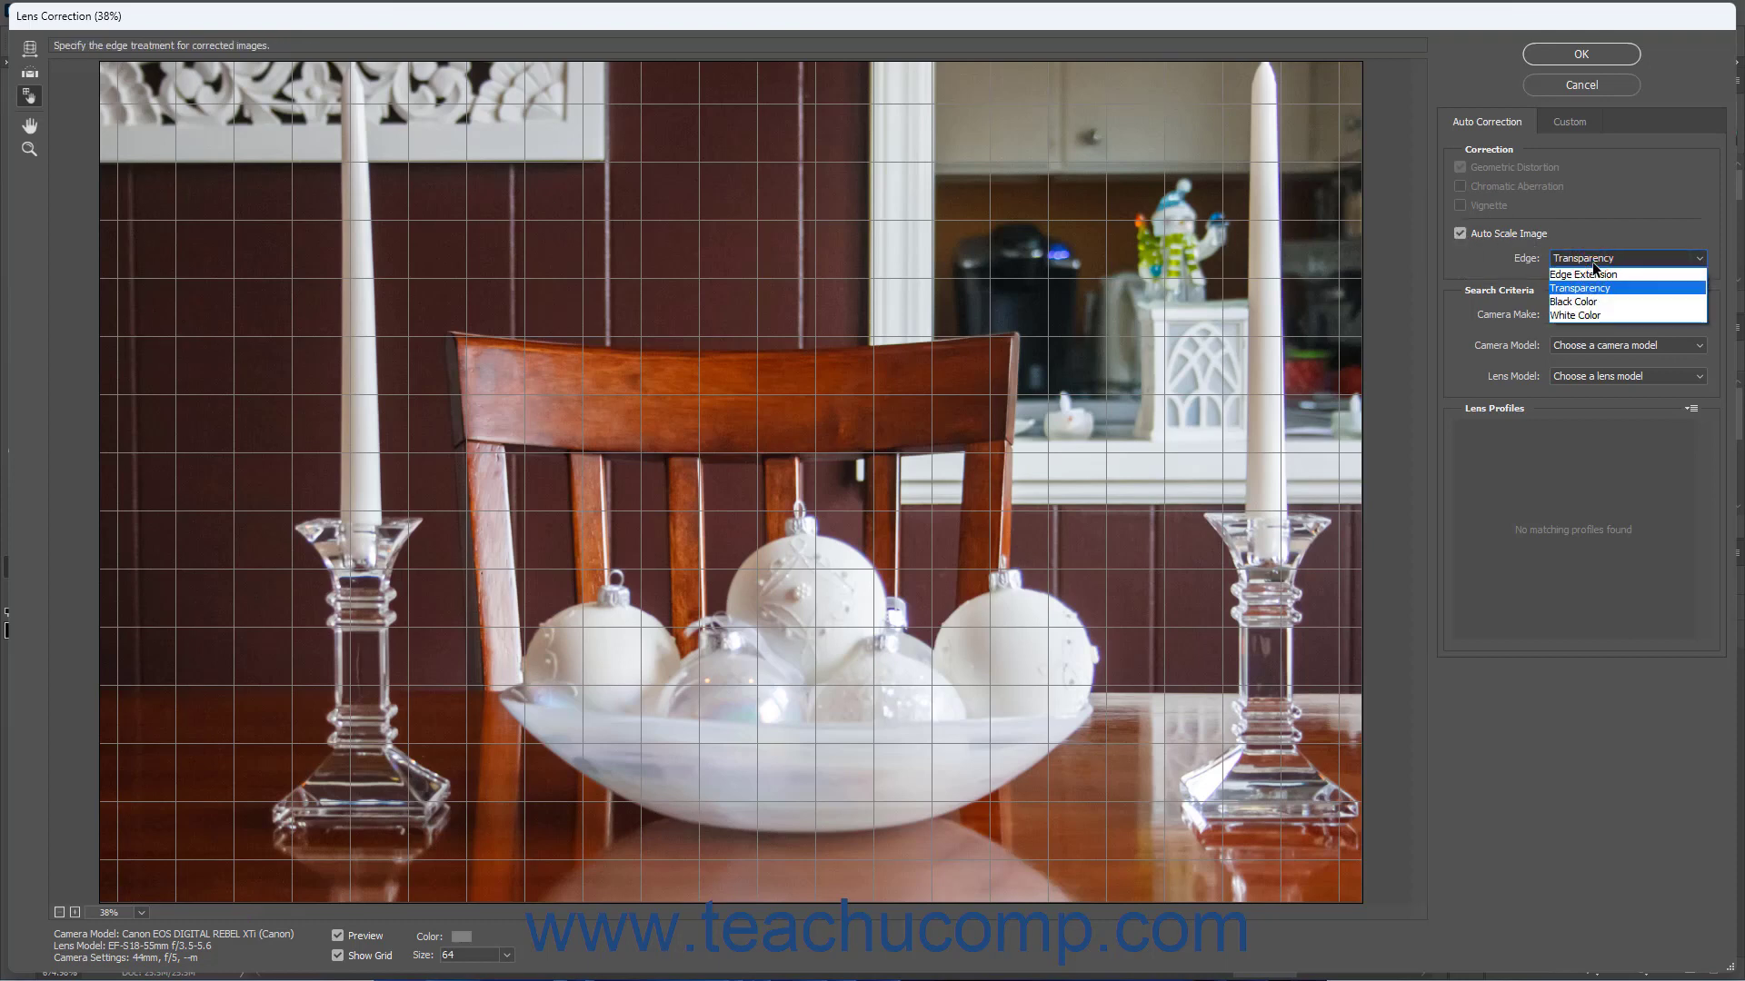
click(1592, 260)
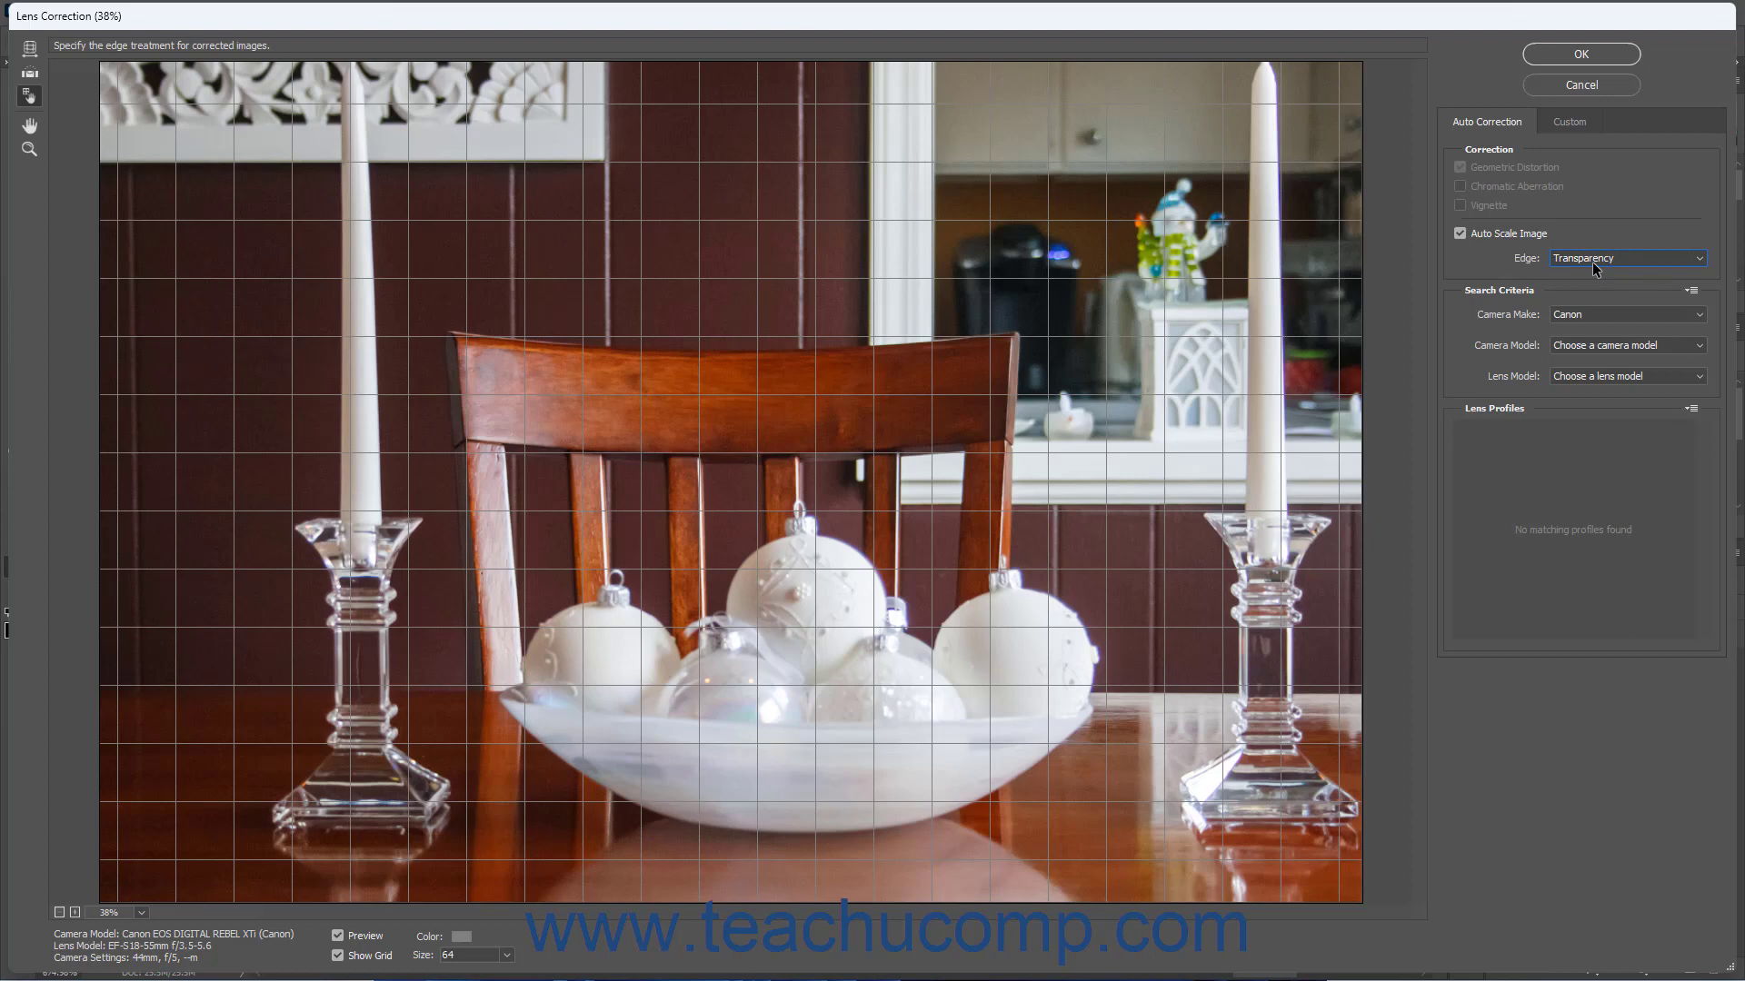
Keep Canon as the make, pick the Canon EOS REBEL T1i model, and view the Custom settings
click(1601, 313)
click(1600, 314)
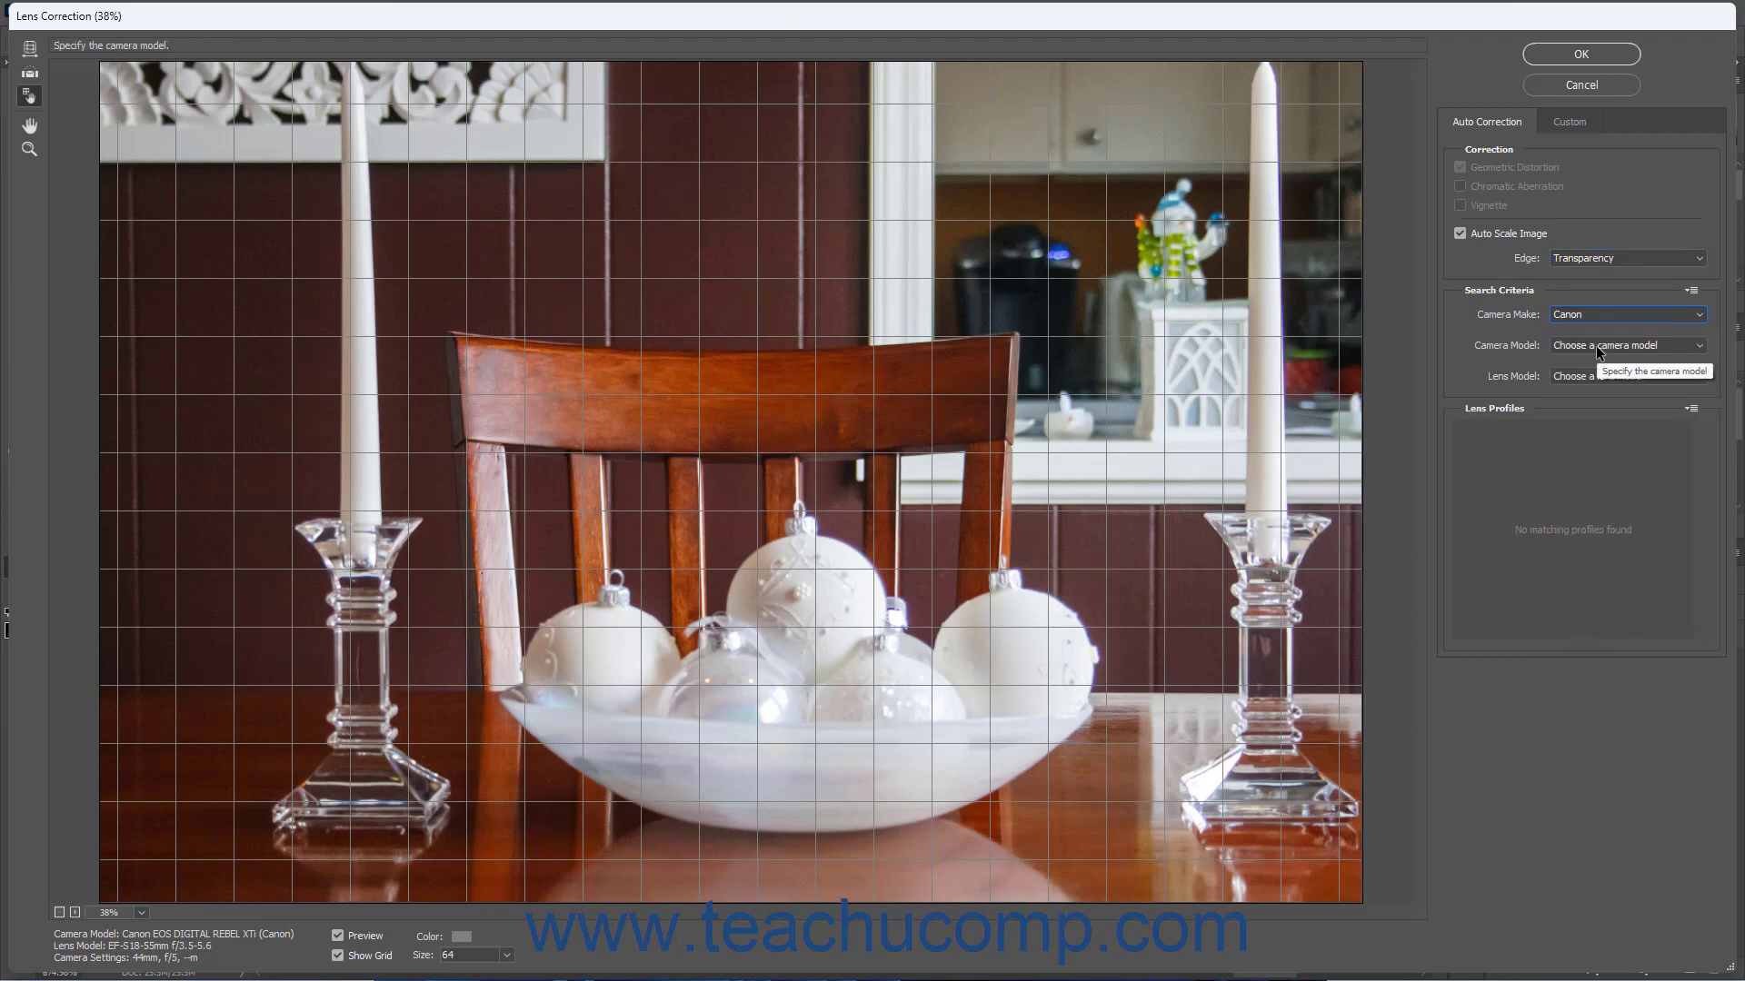
click(1596, 346)
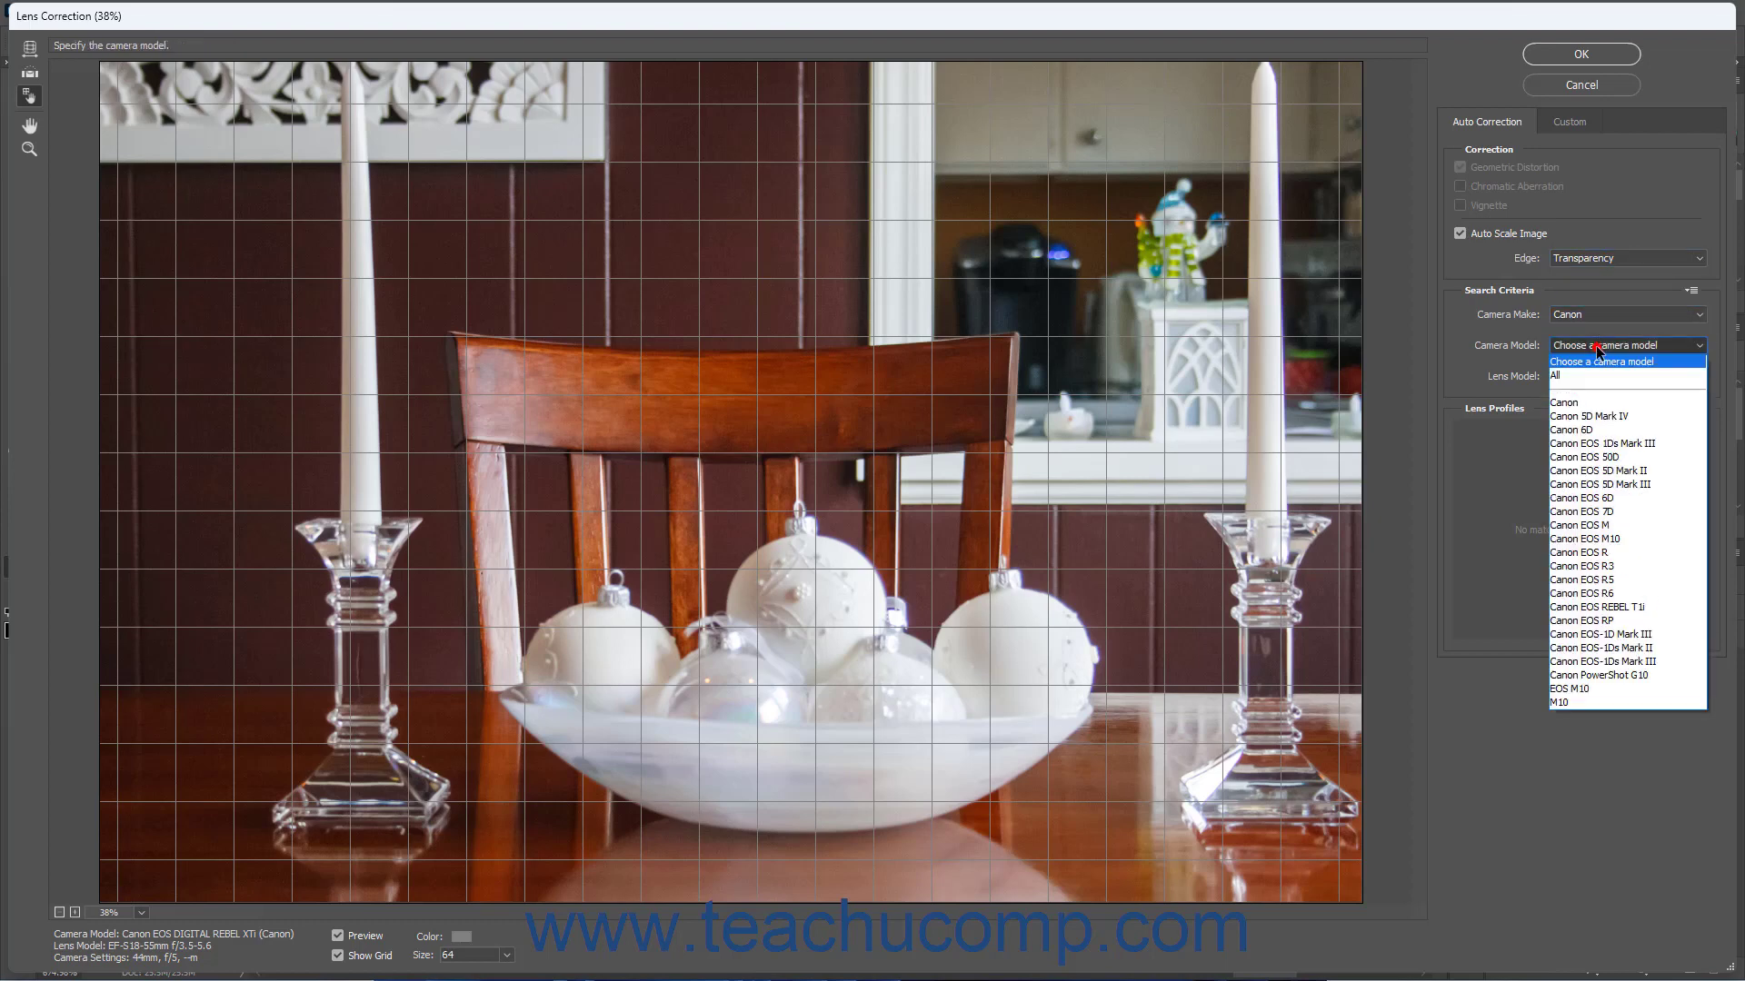
click(1632, 607)
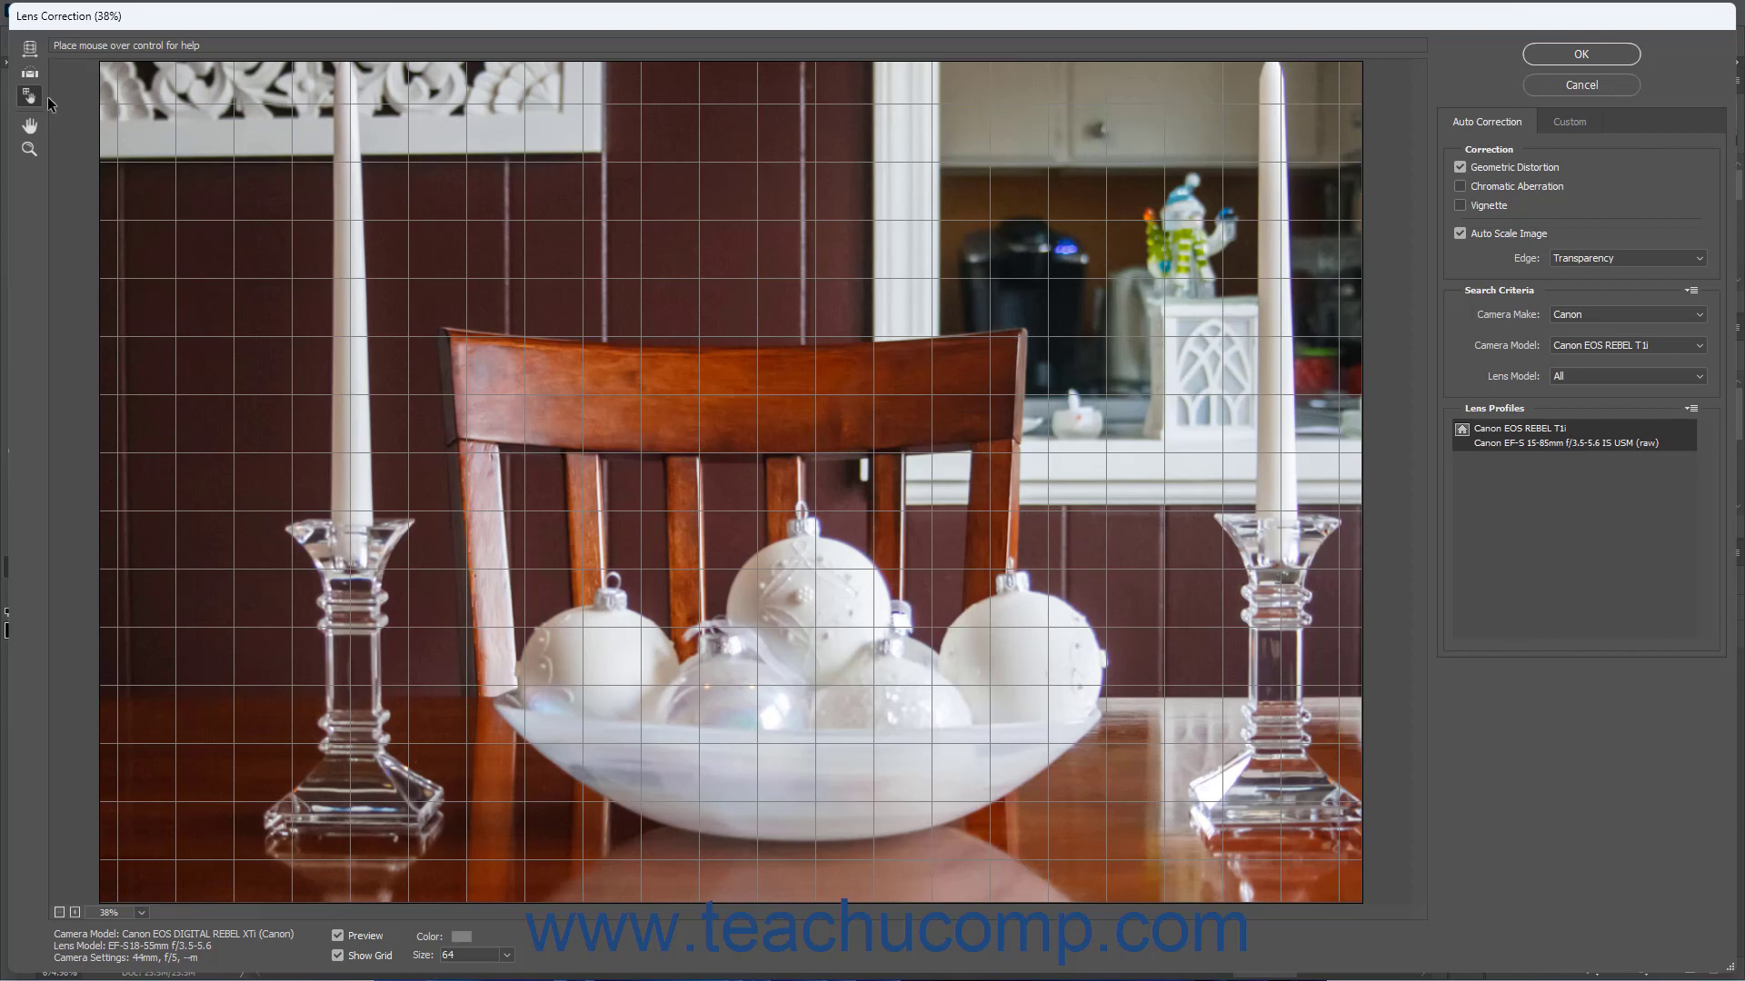
click(1570, 120)
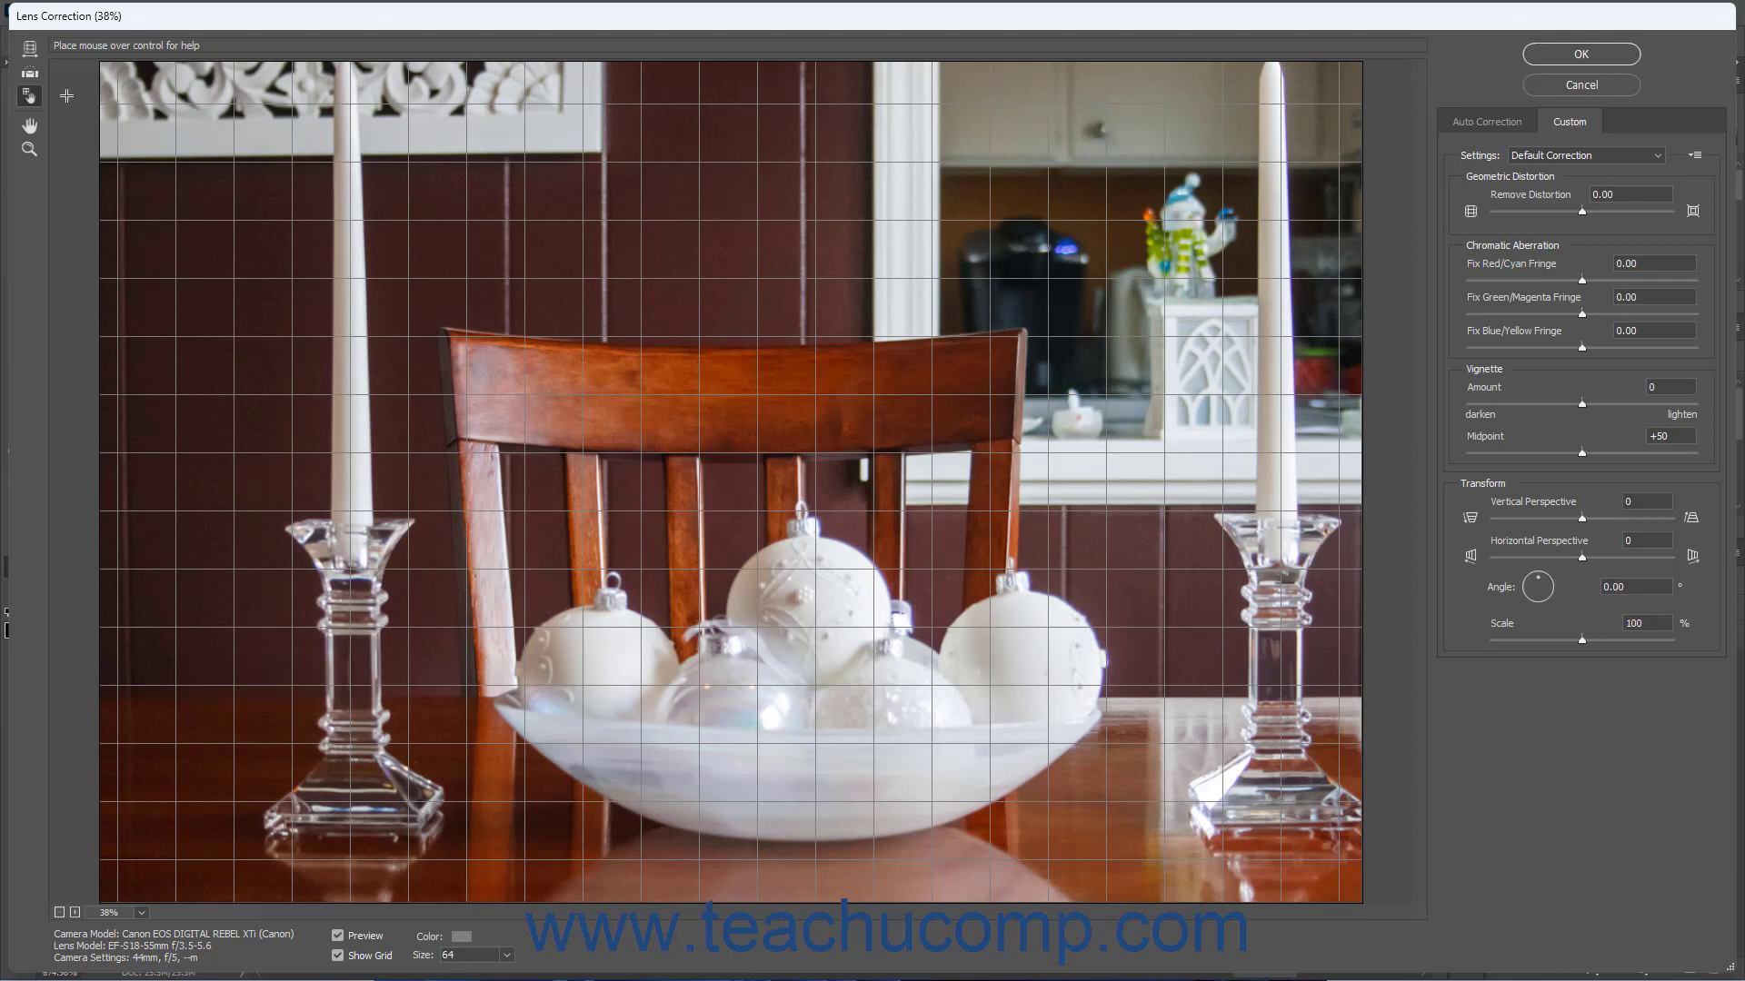
Try the Remove Distortion tool and slider, leaving distortion at 0.00
click(35, 60)
mouse_move(471, 461)
mouse_down()
mouse_move(382, 460)
mouse_move(472, 470)
mouse_up()
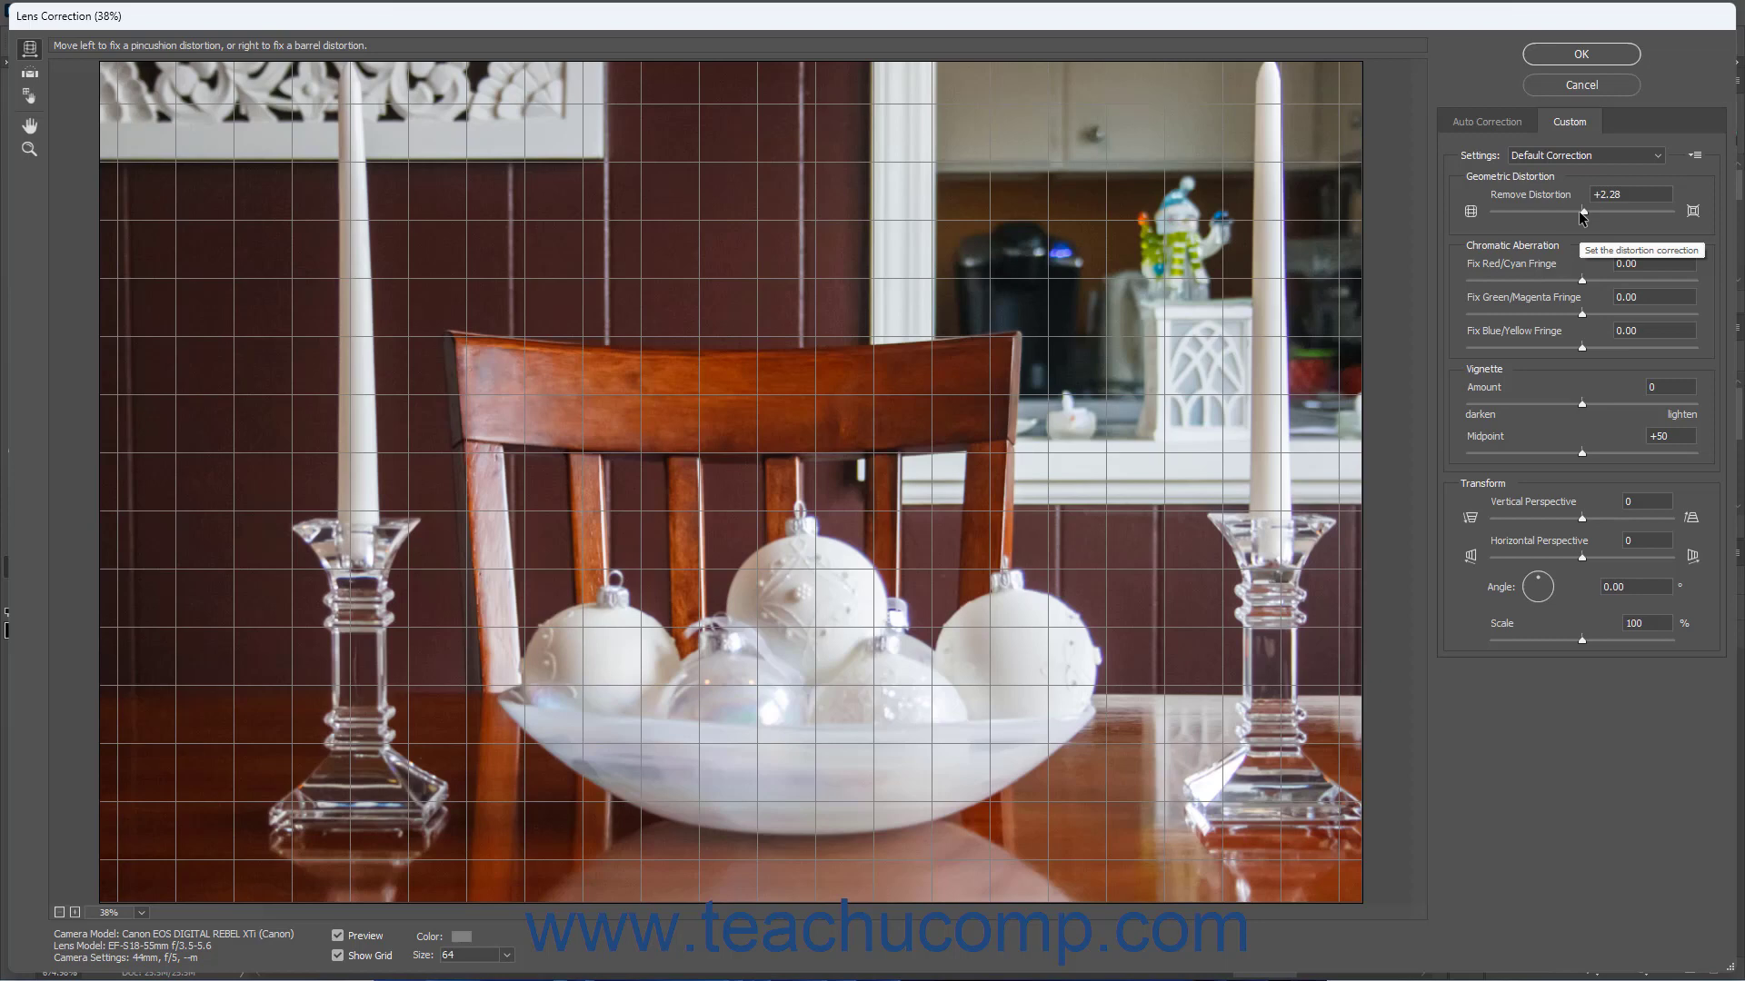
mouse_move(1583, 211)
mouse_down()
mouse_move(1567, 212)
mouse_move(1583, 209)
mouse_up()
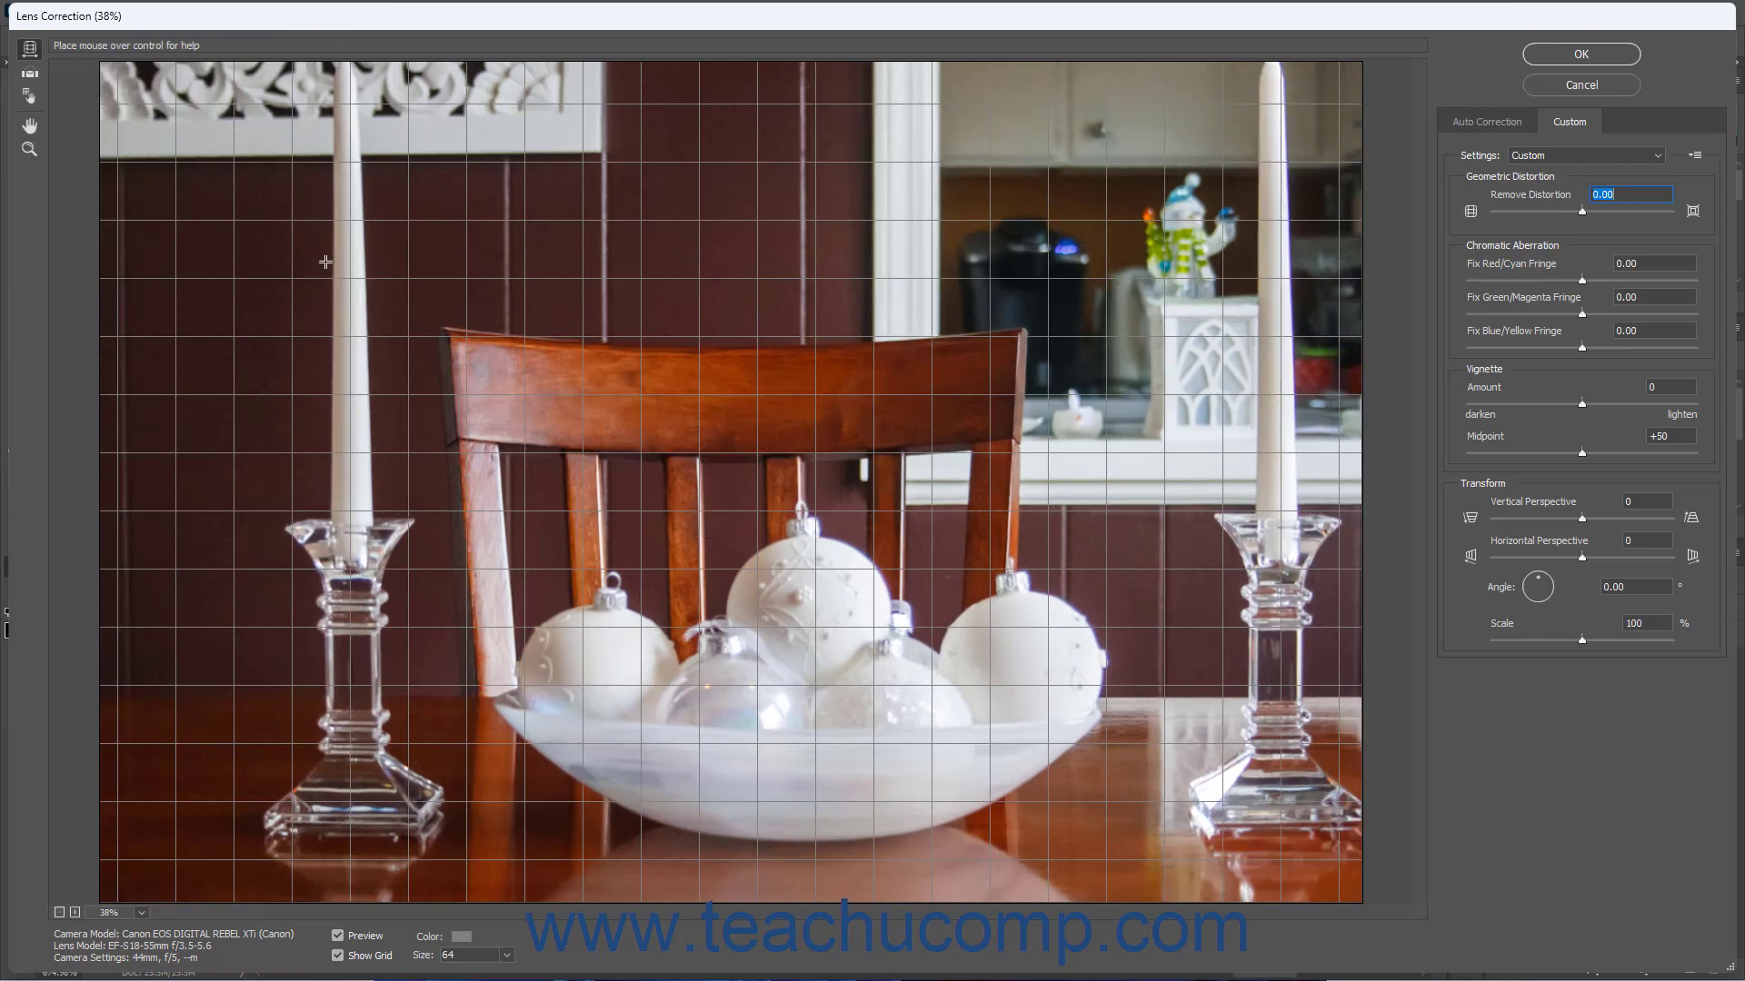
Zoom the preview in on the right candle's purple-fringed edge
click(29, 149)
drag(1294, 198, 1314, 198)
drag(1290, 259, 1275, 290)
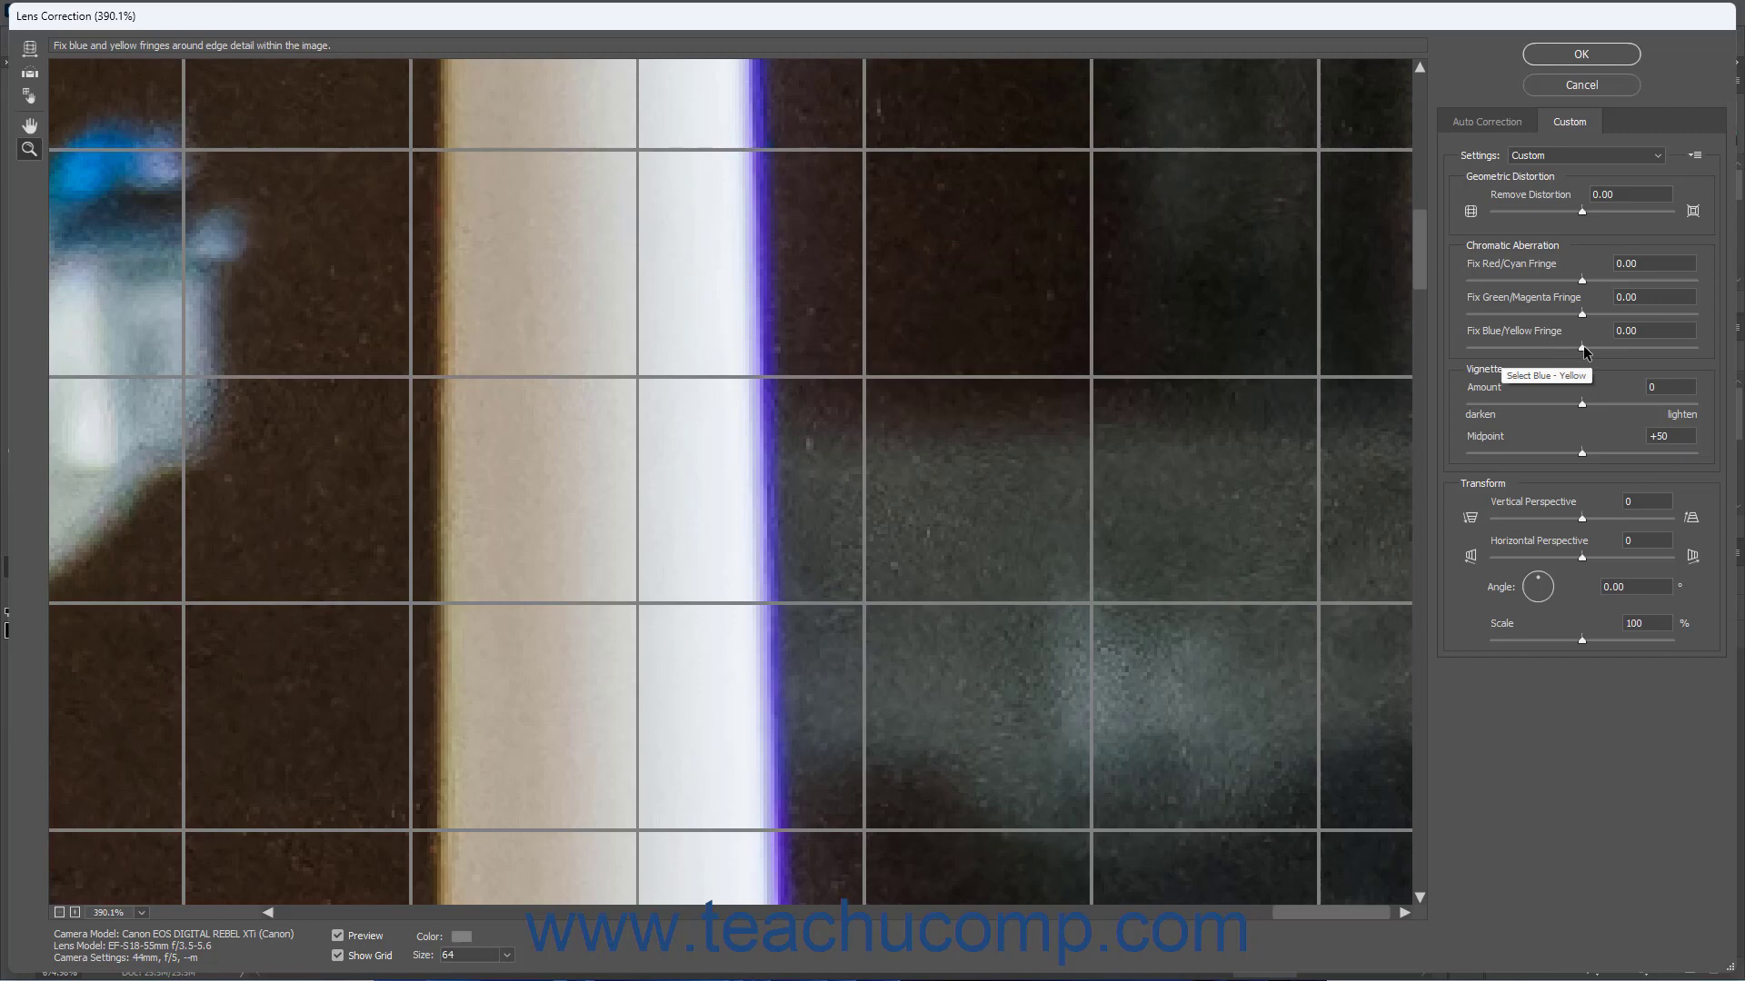
Set Fix Blue/Yellow Fringe to +84.92, then fit the whole photo in the preview
drag(1582, 348, 1585, 351)
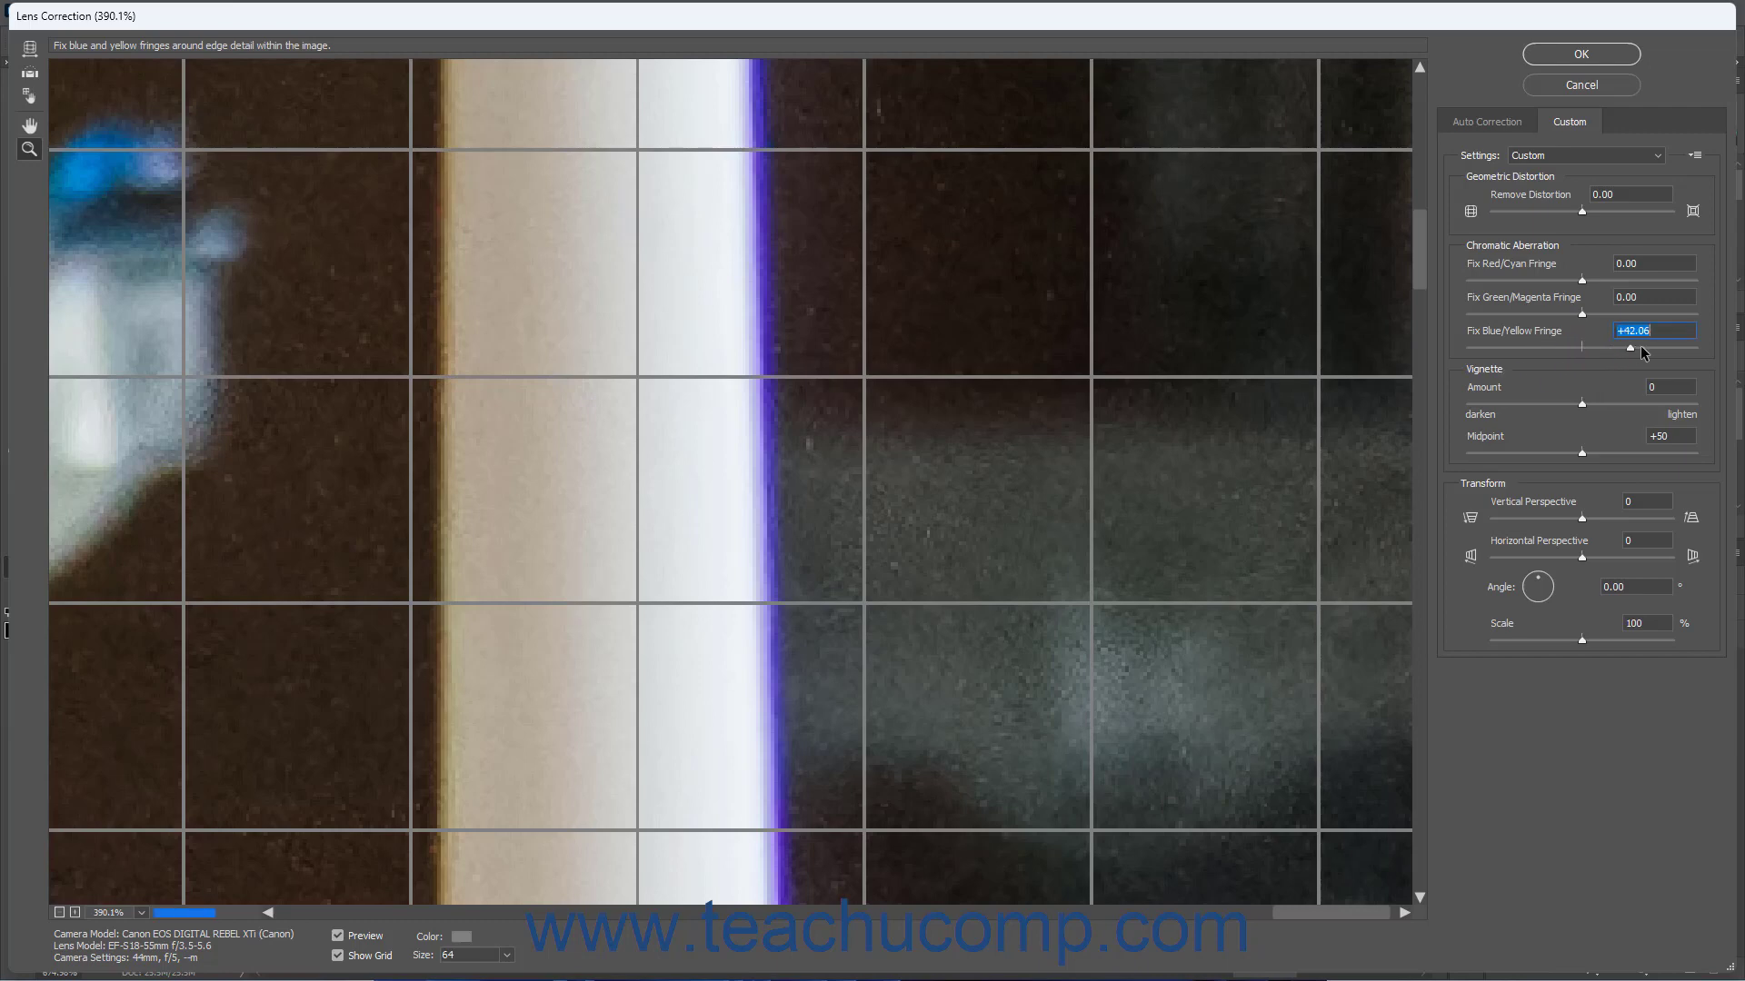
drag(1639, 348, 1679, 352)
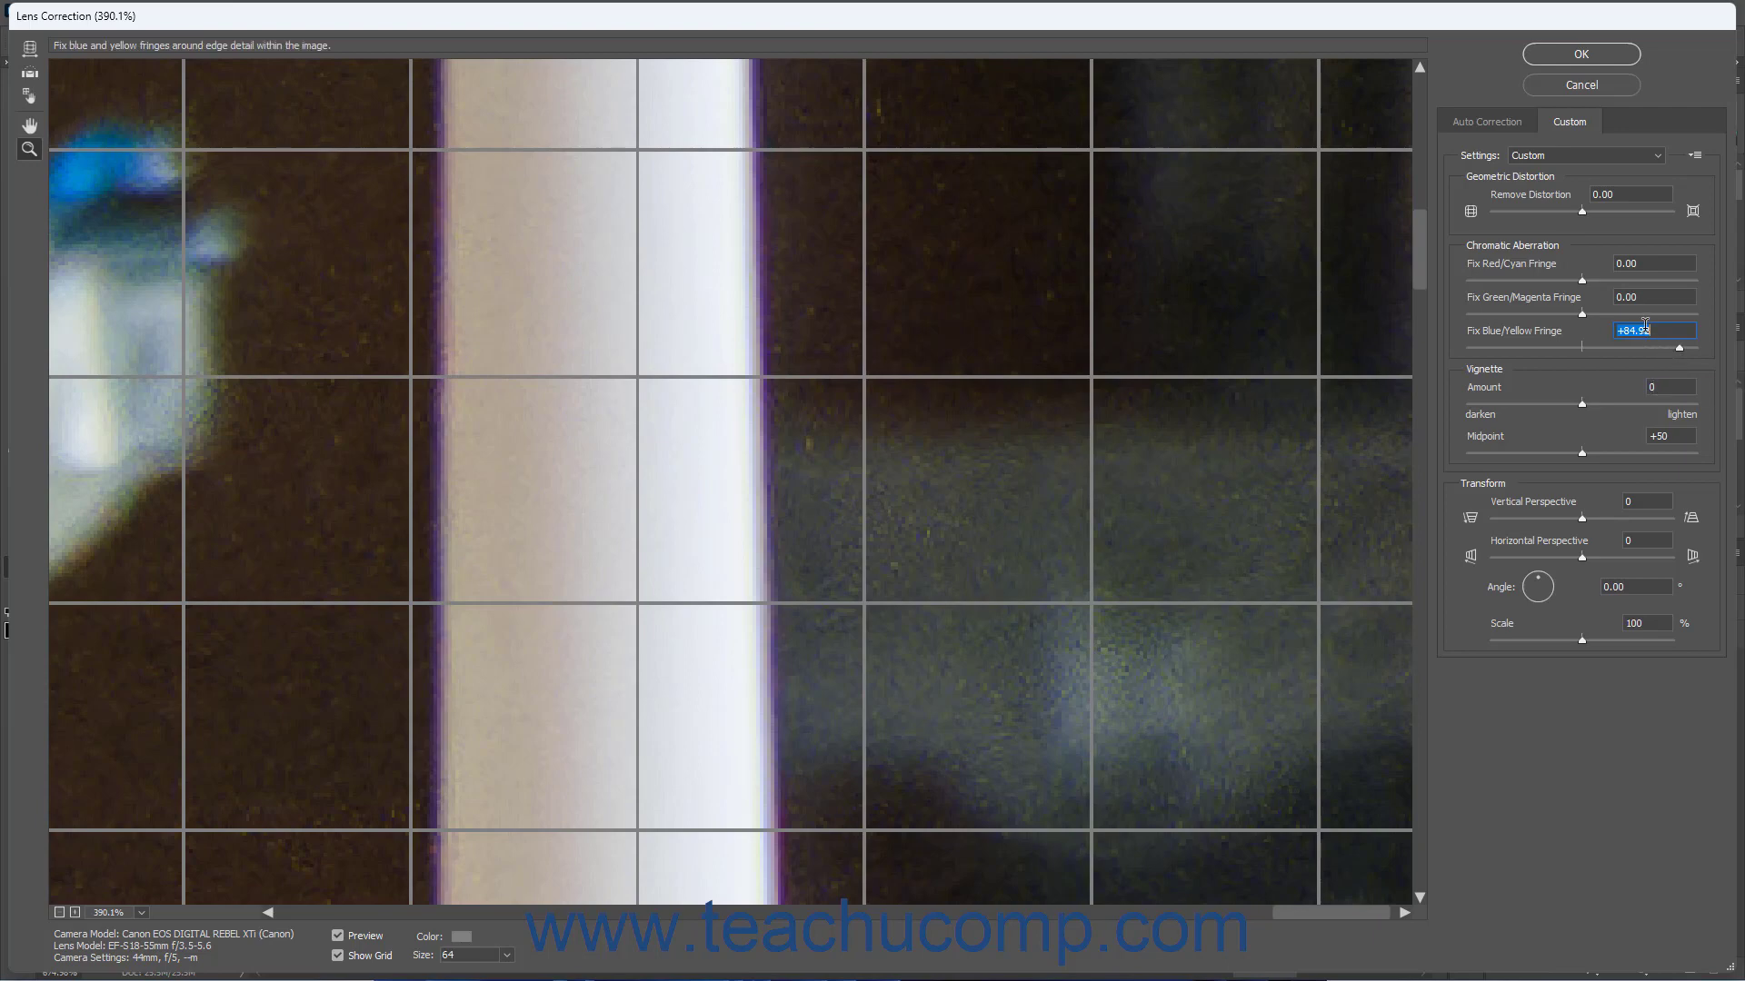
click(1659, 332)
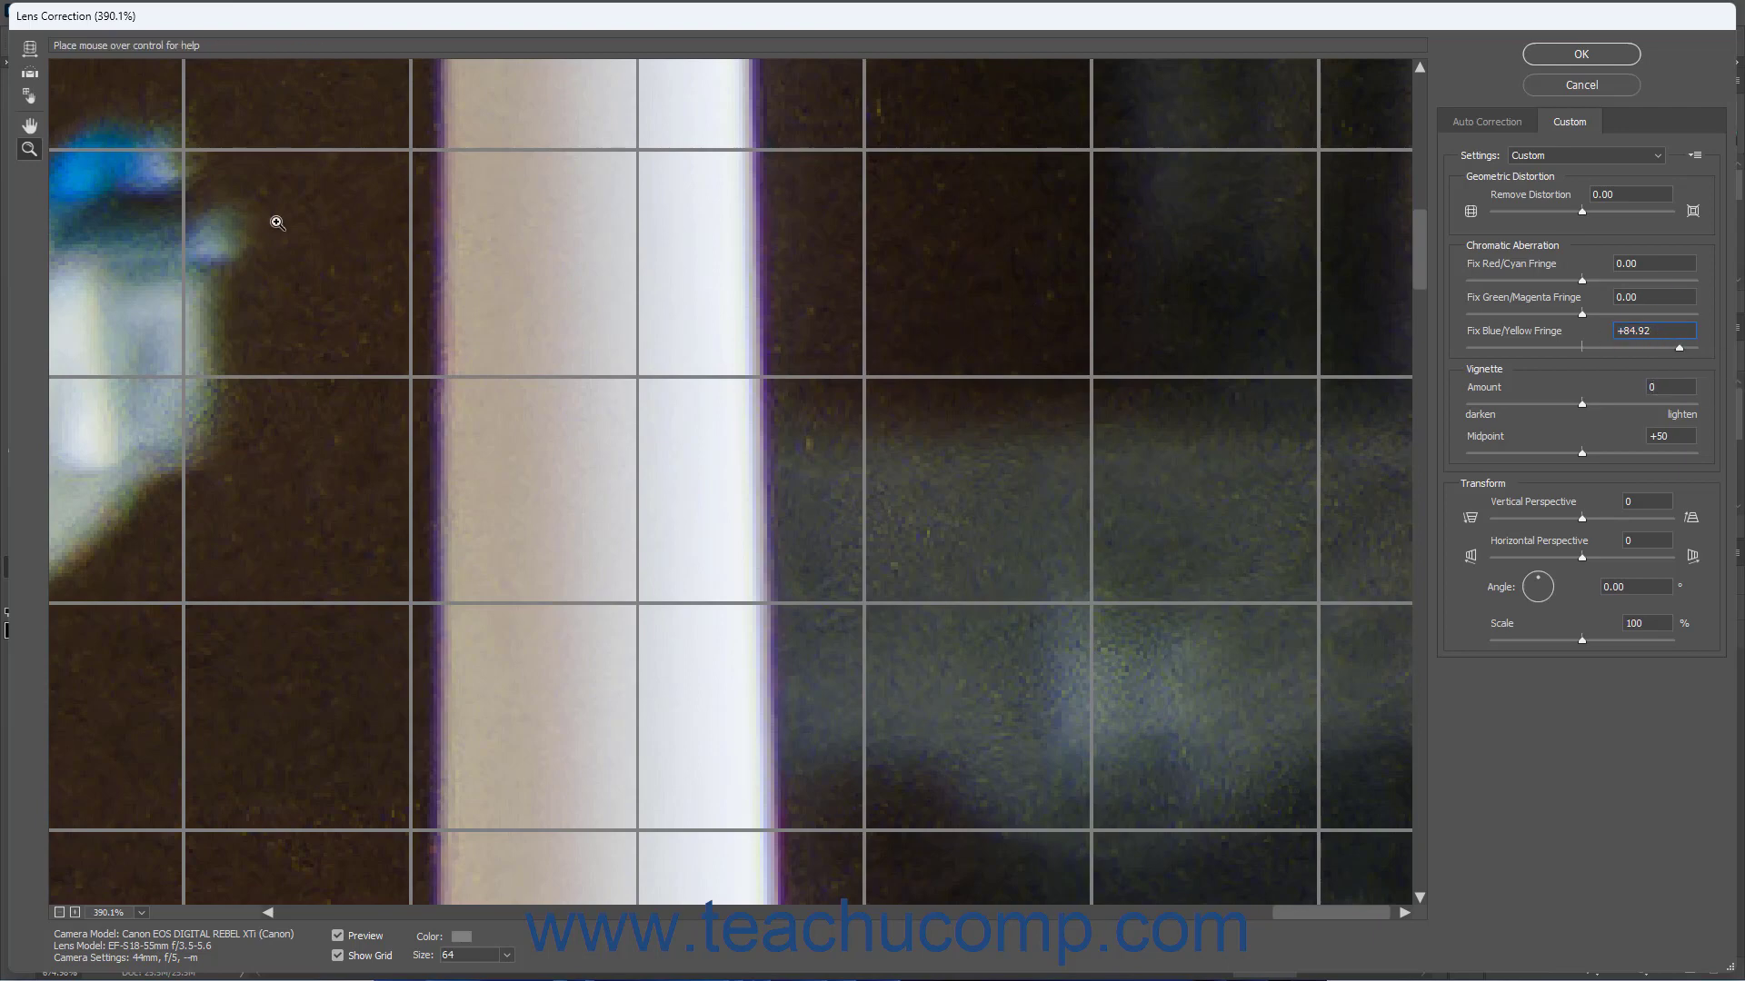
click(143, 914)
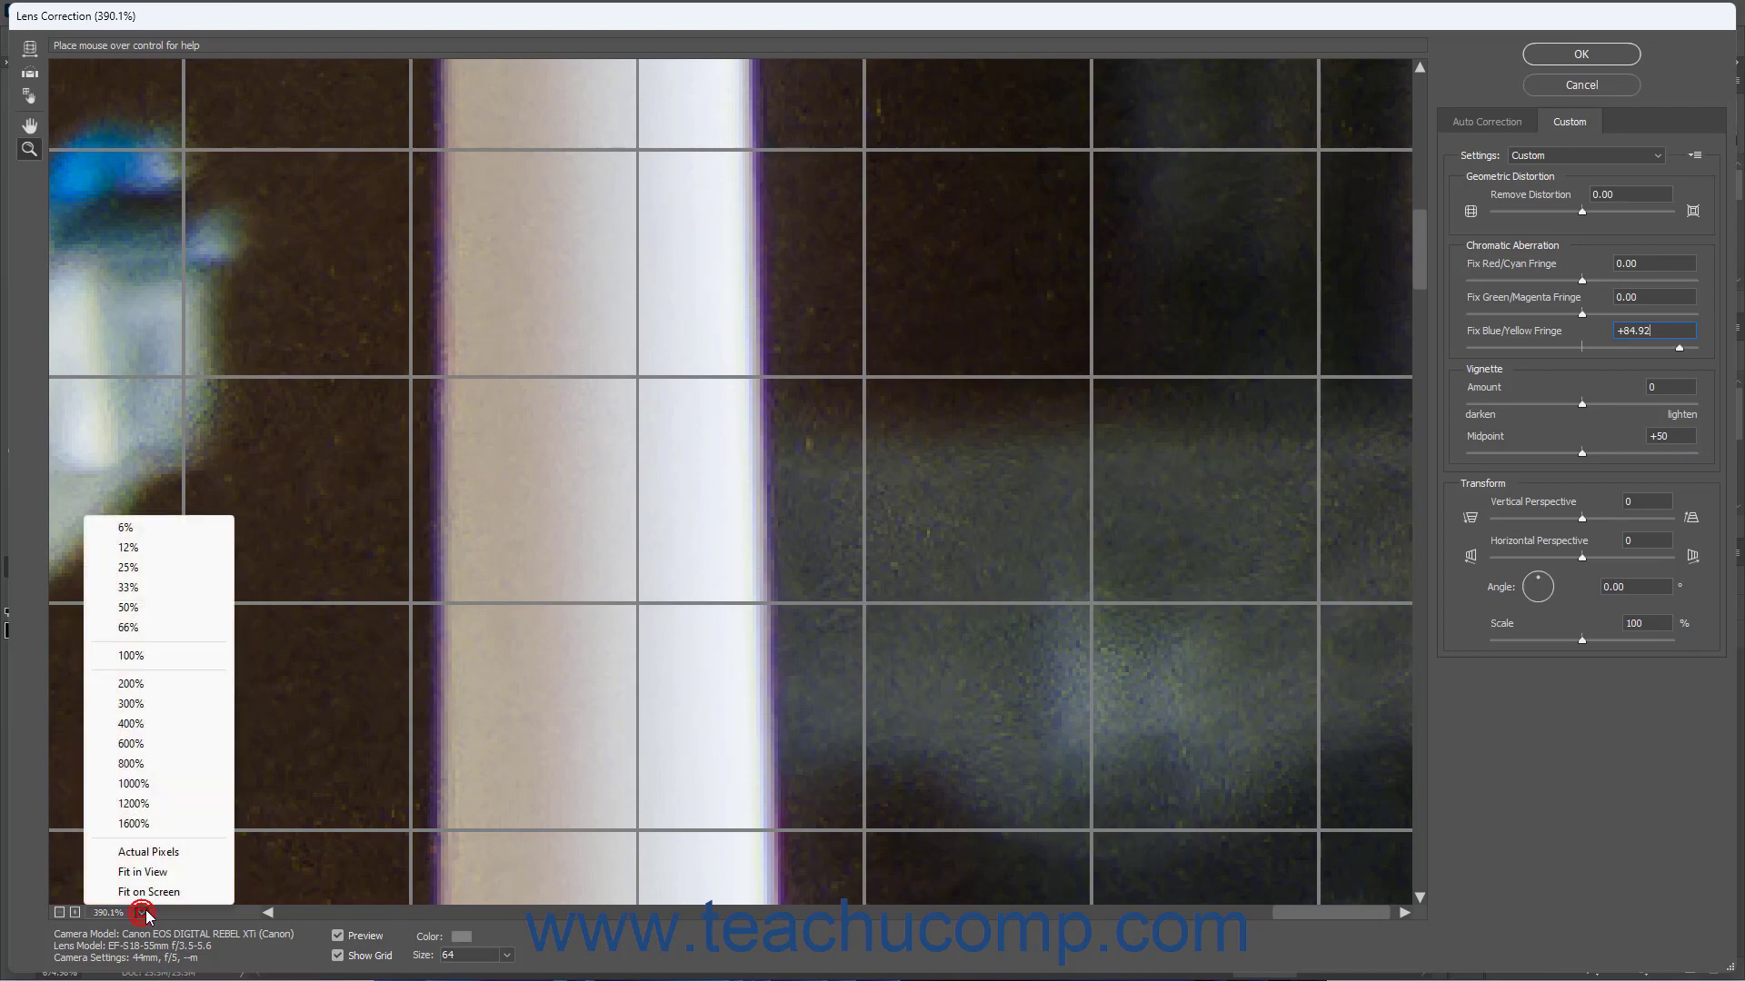
click(159, 874)
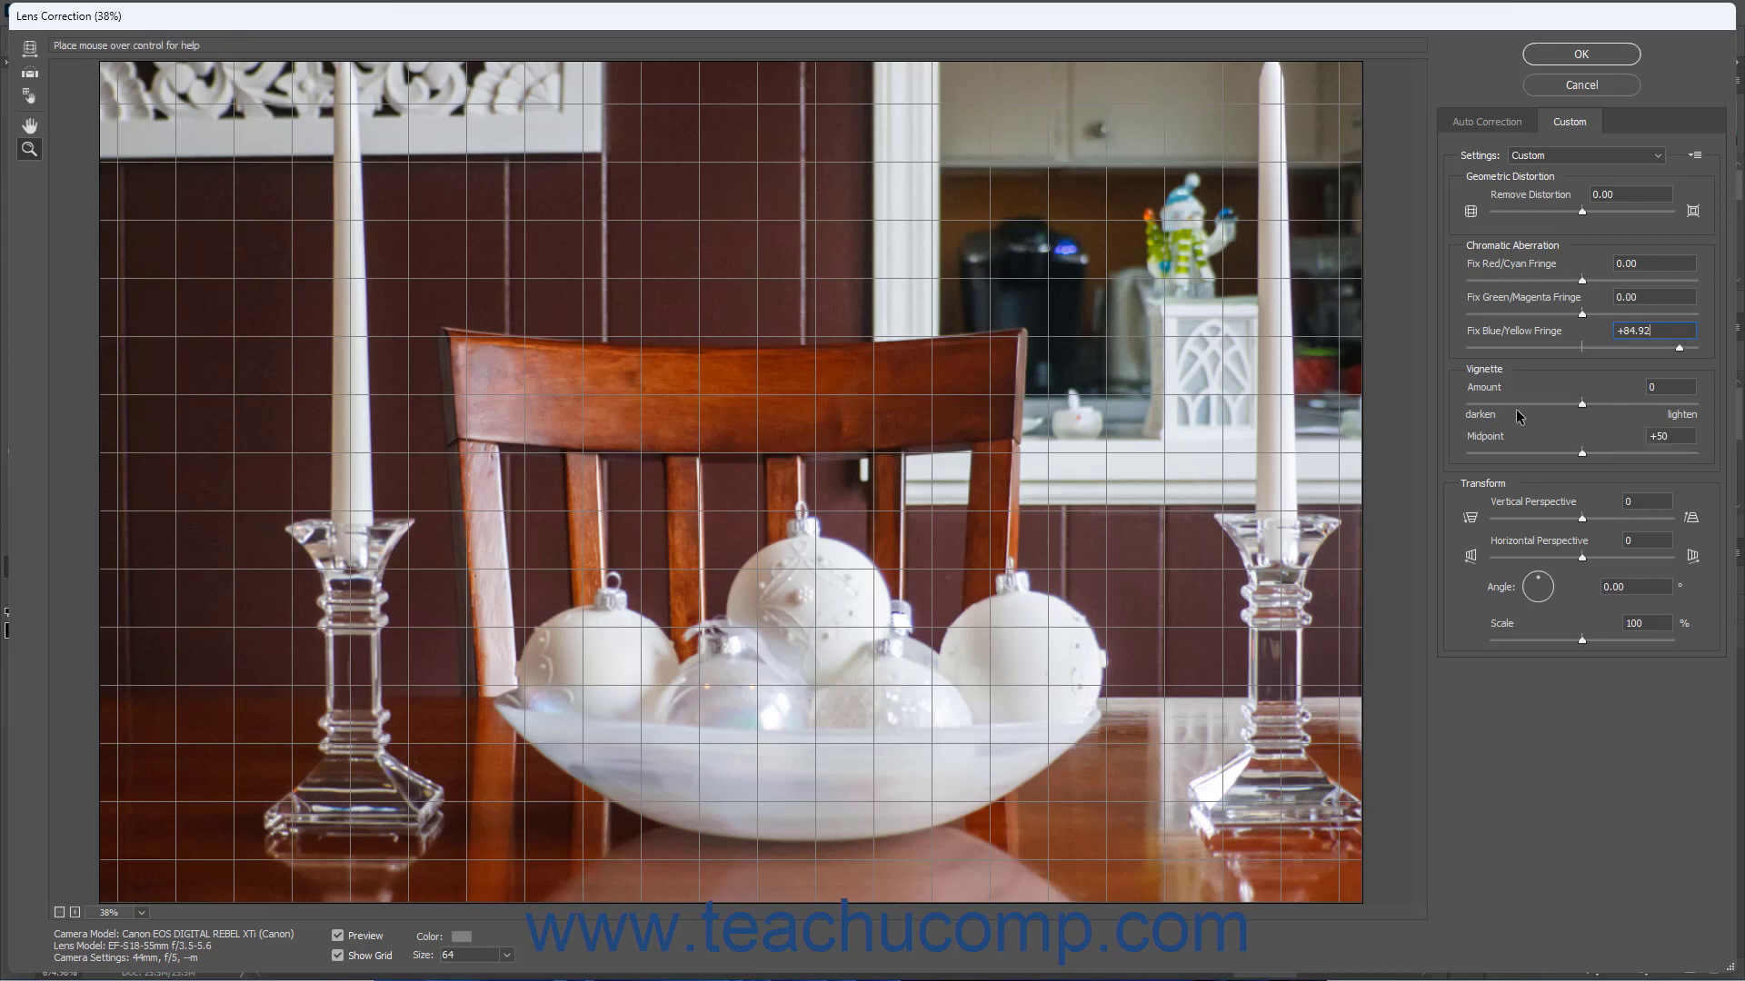
click(1472, 404)
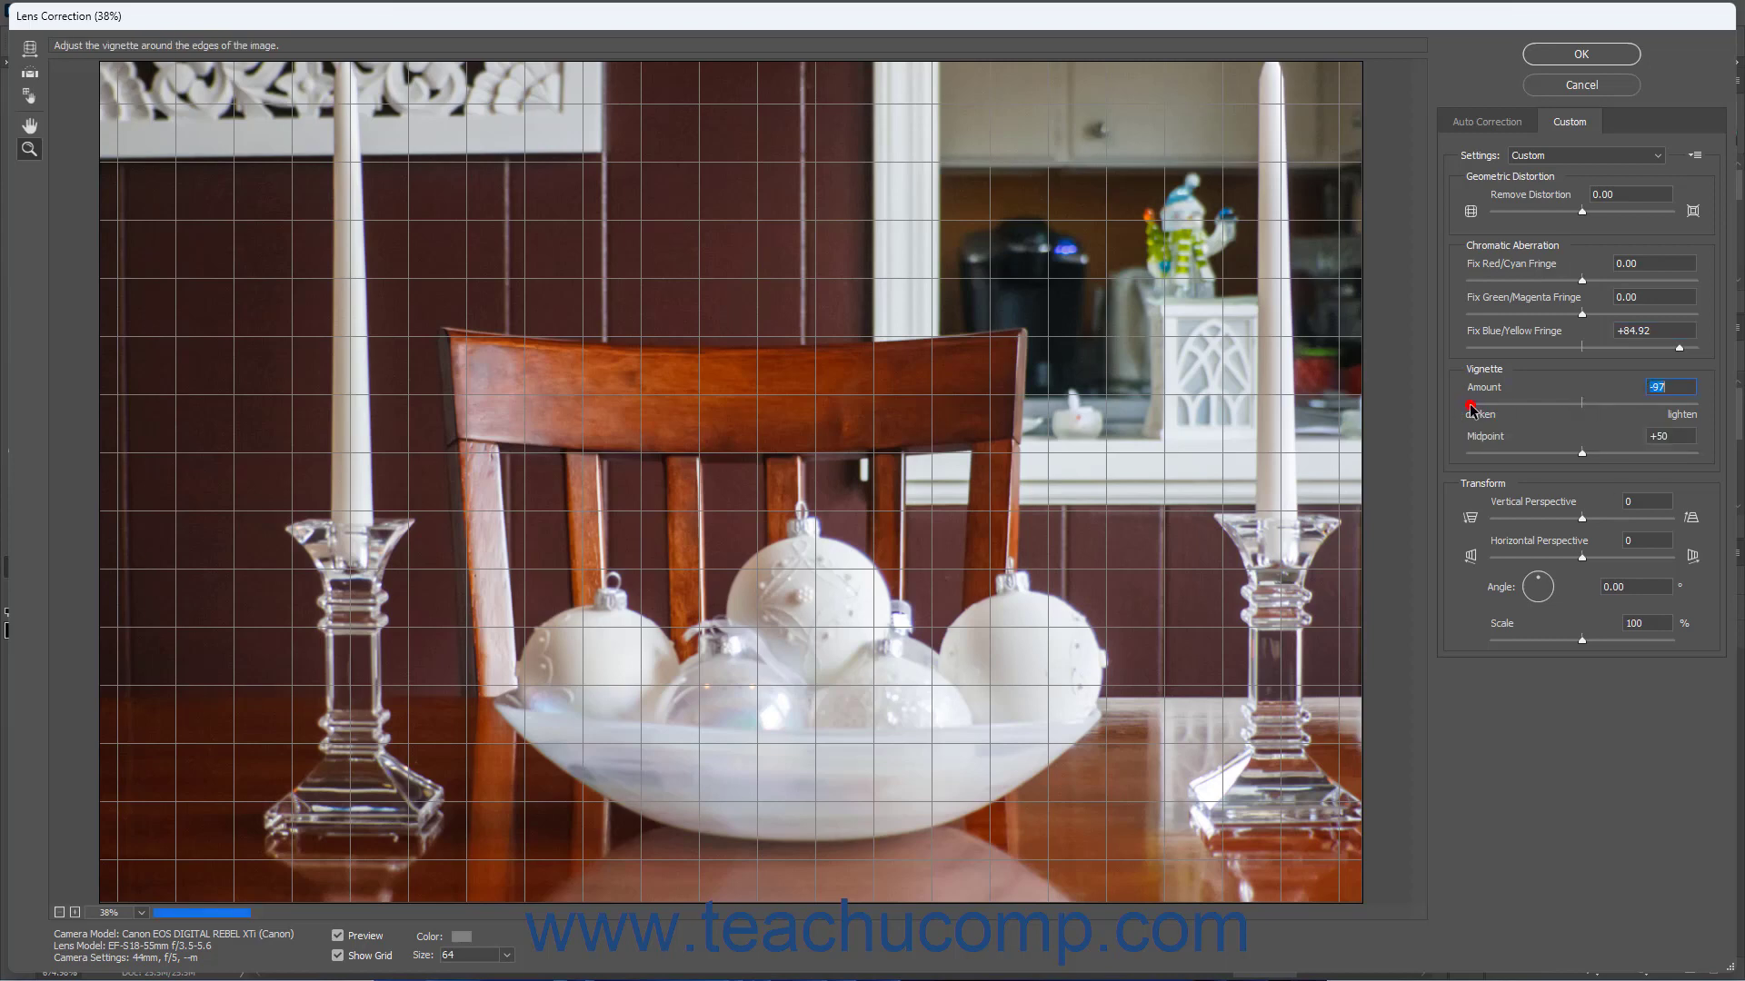
drag(1472, 403, 1691, 406)
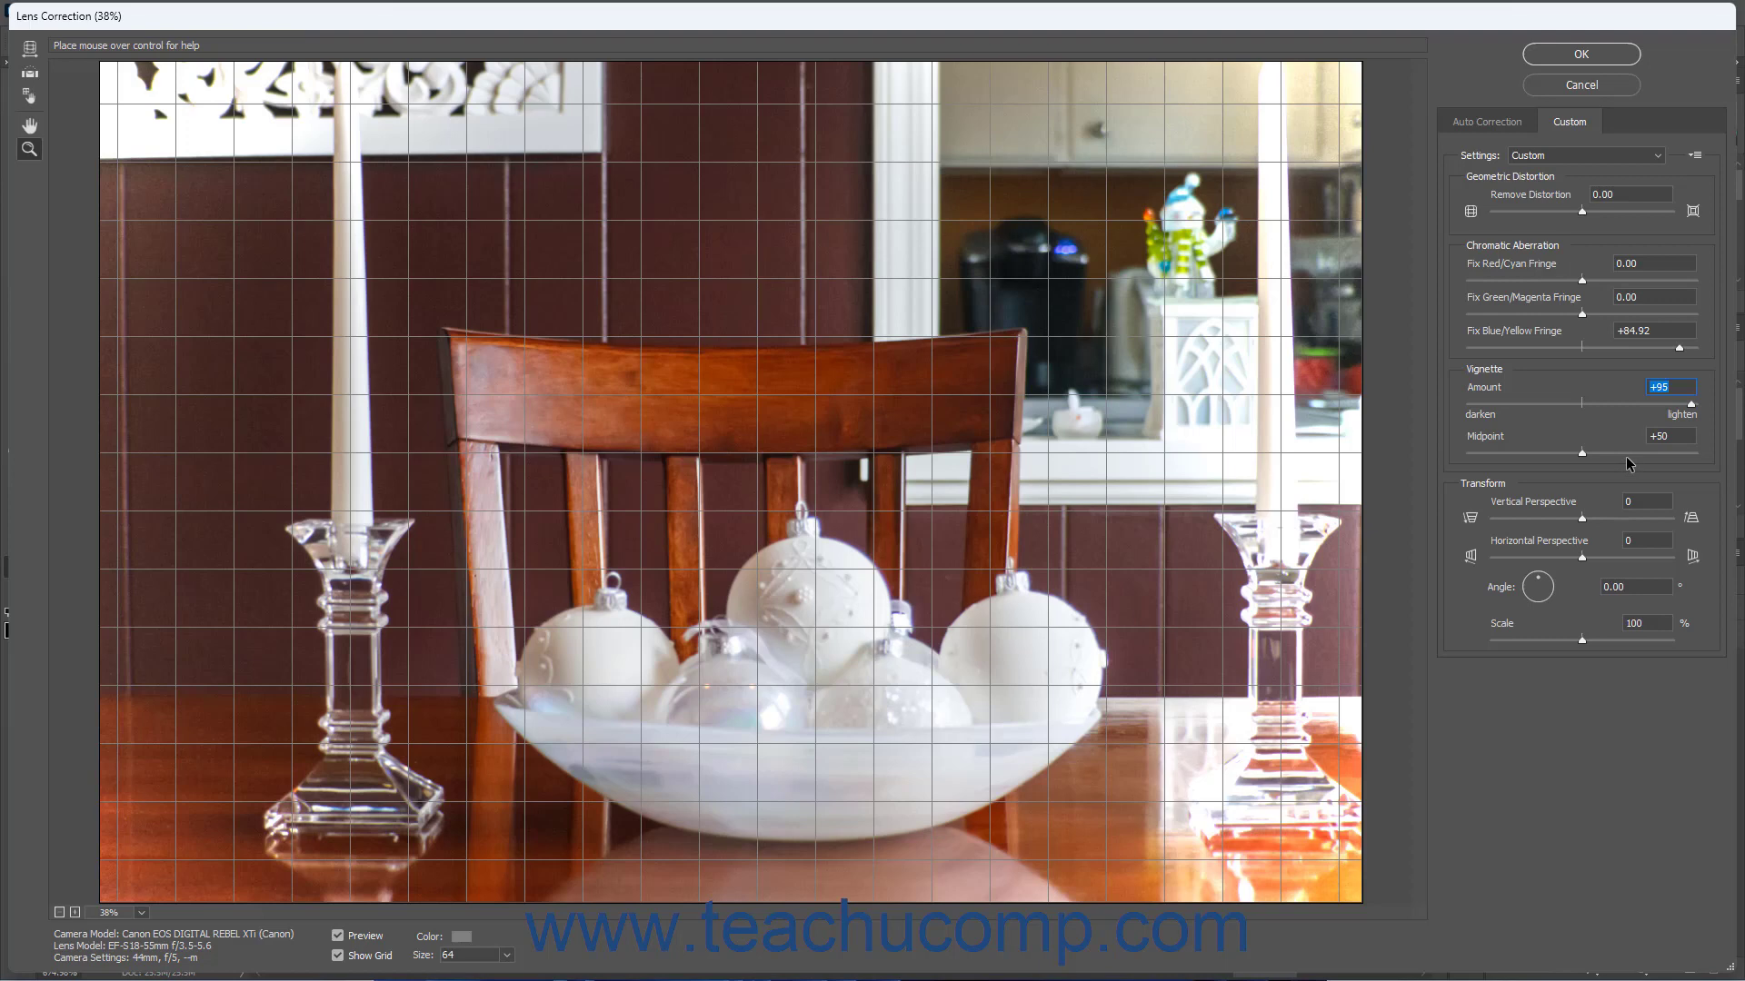
click(1626, 454)
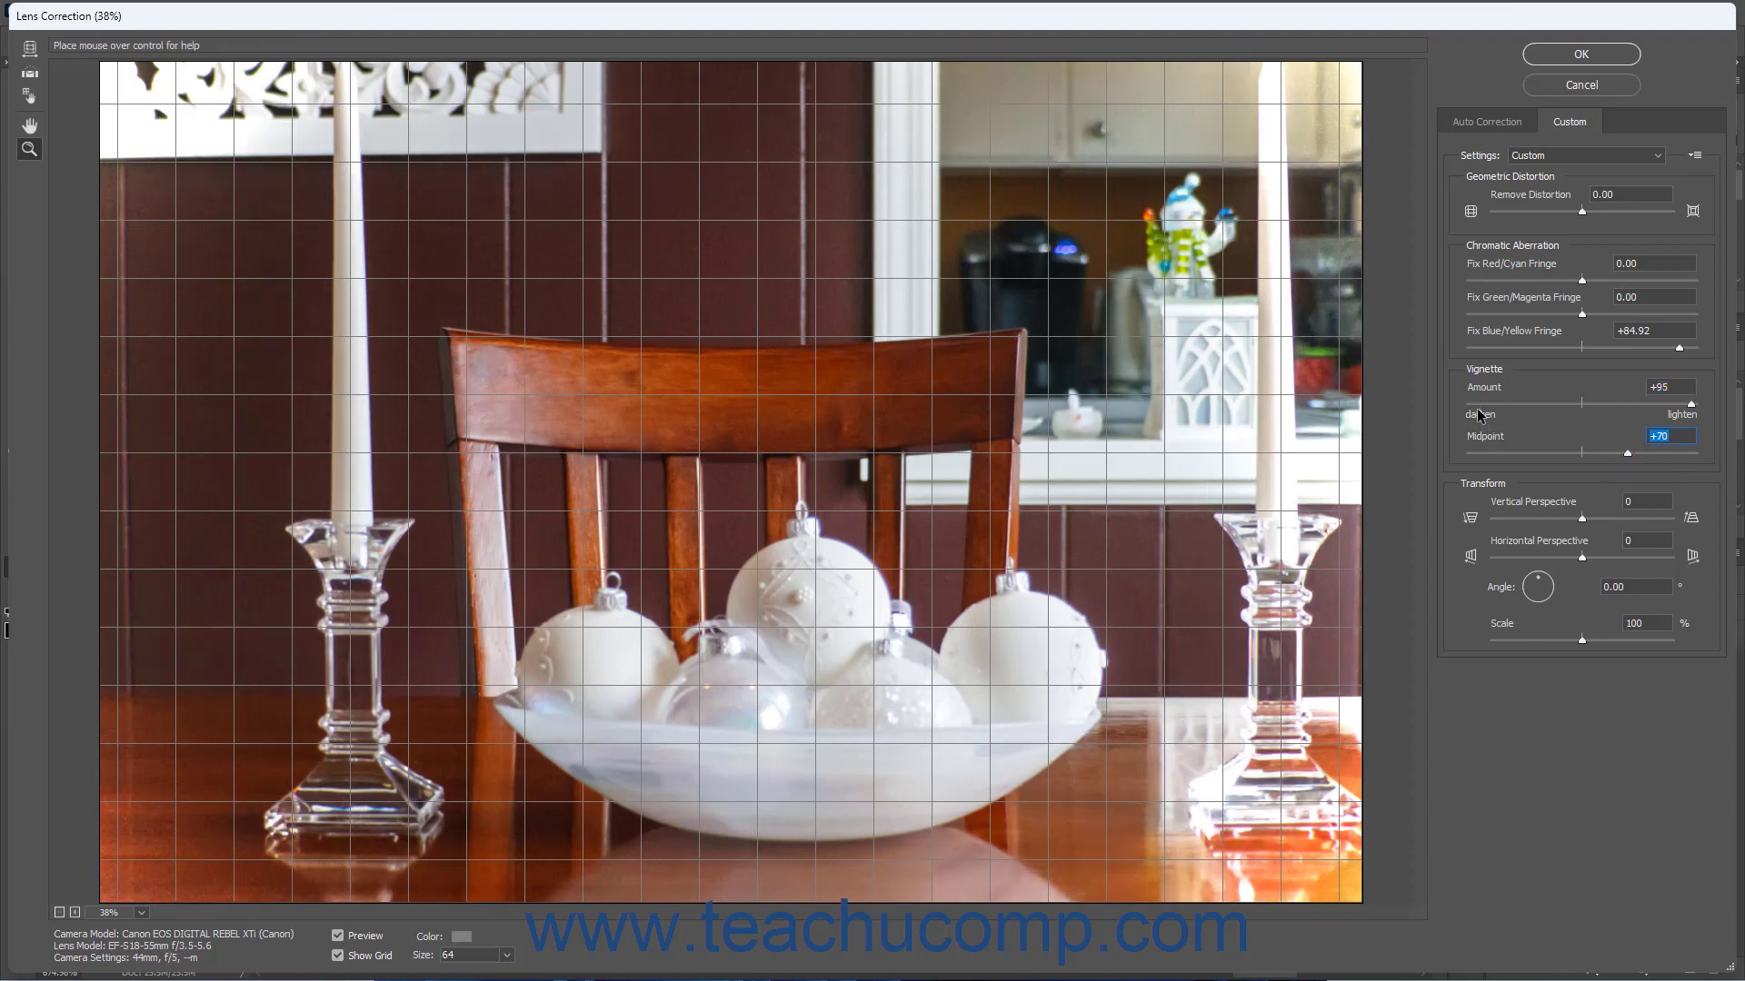
click(1470, 404)
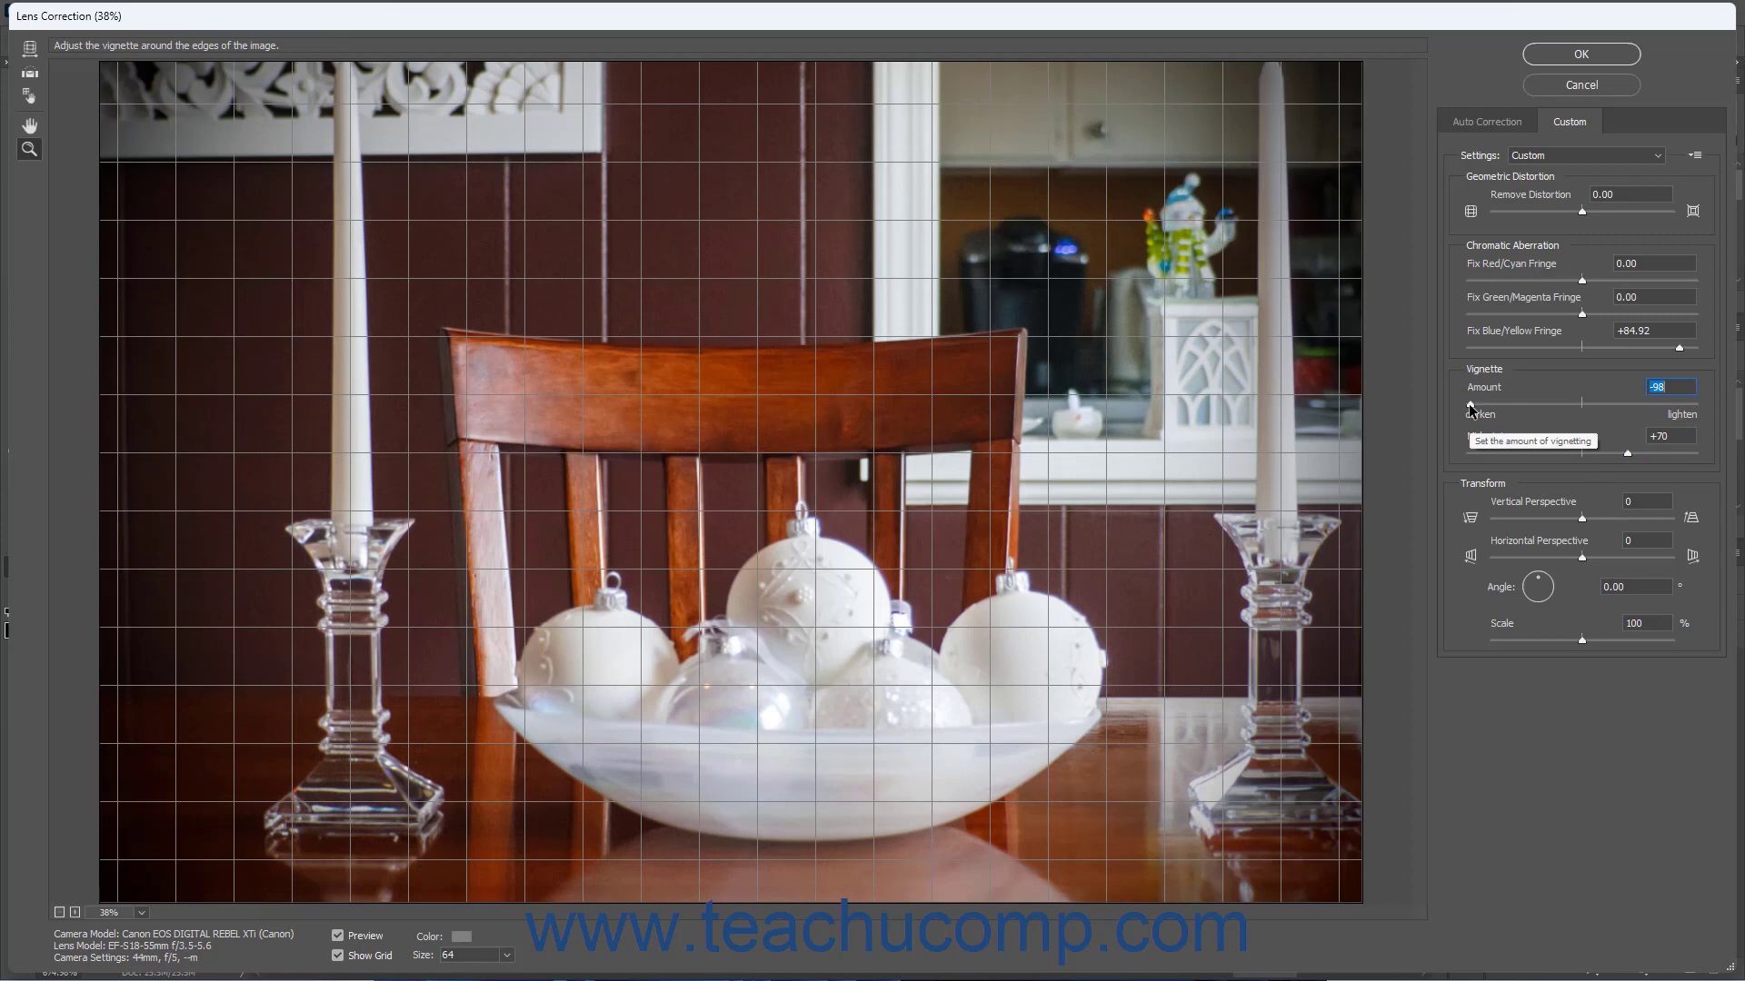
text(0)
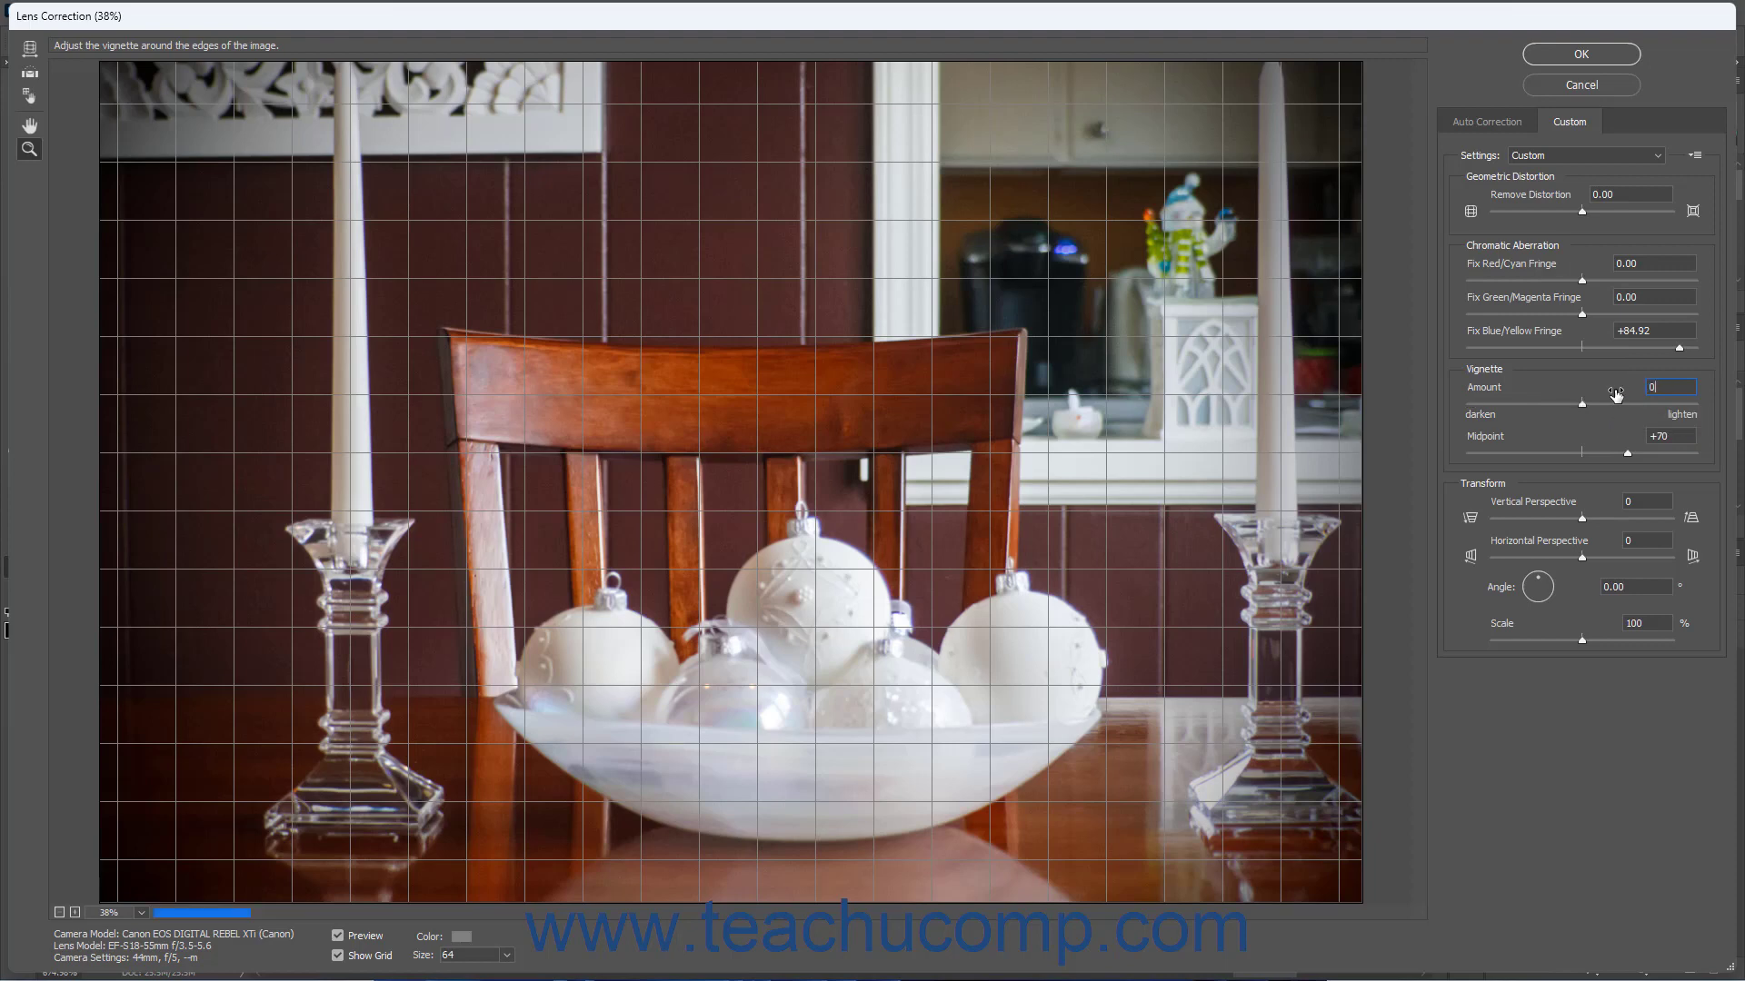
click(1681, 437)
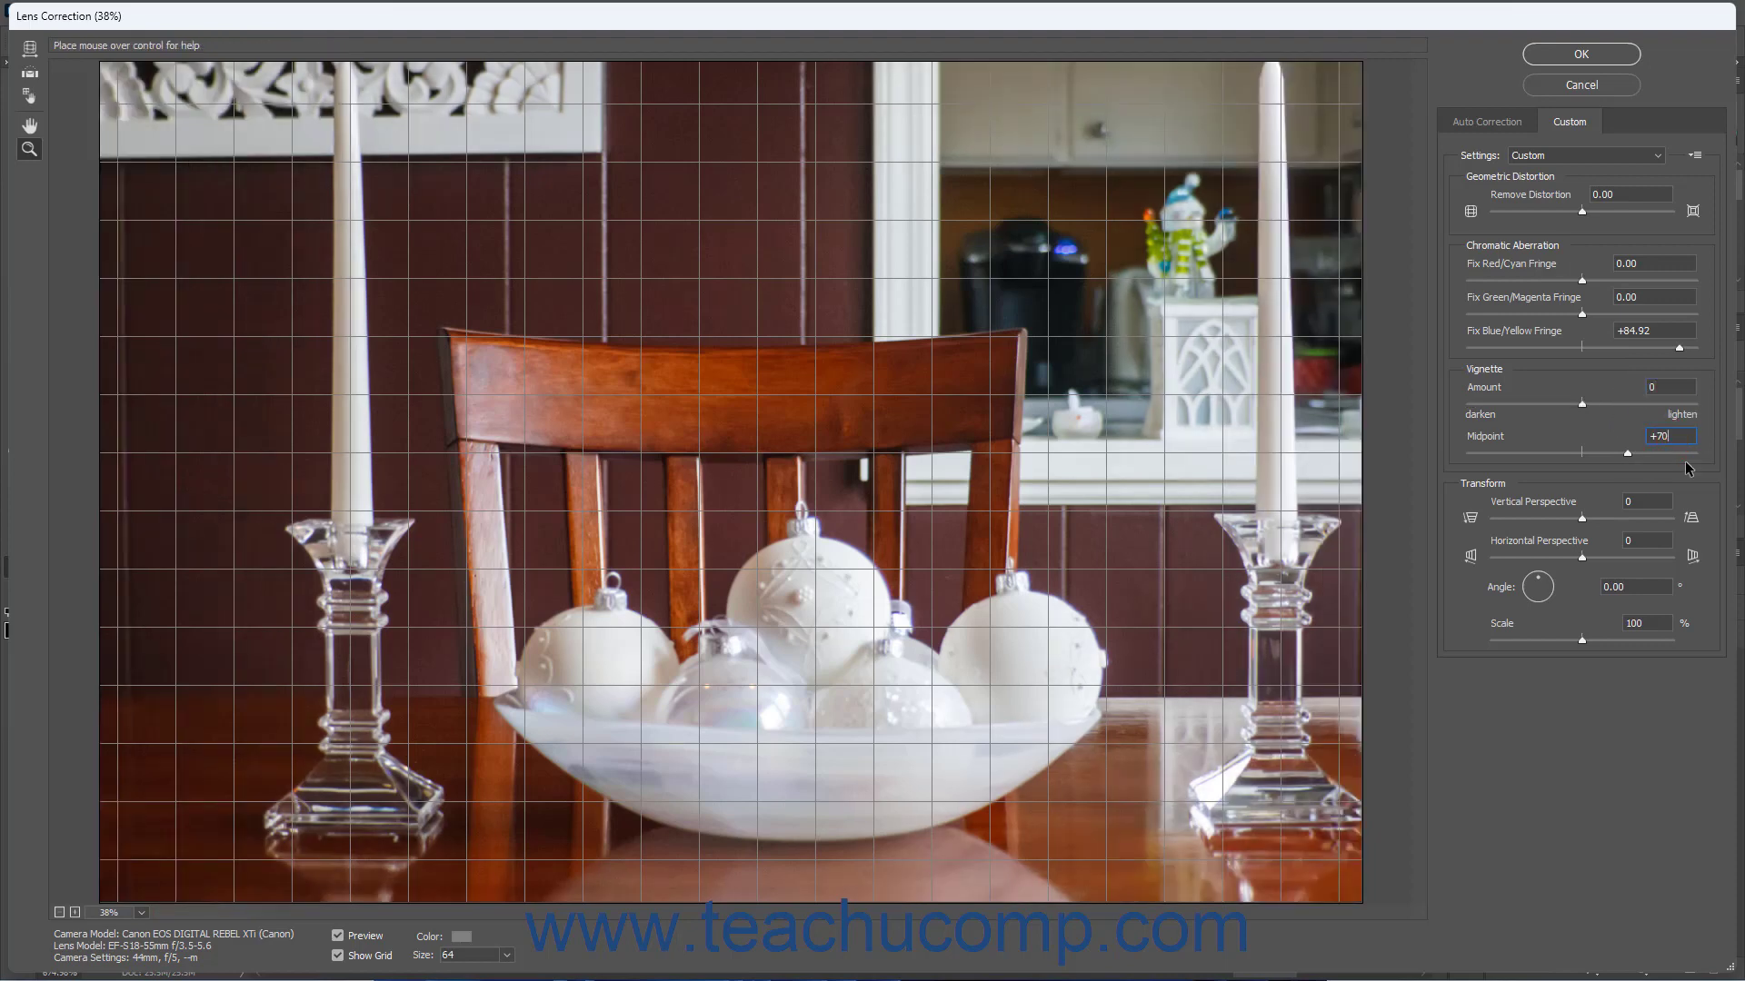
key(BackSpace)
key(BackSpace)
text(50)
drag(1582, 518, 1556, 520)
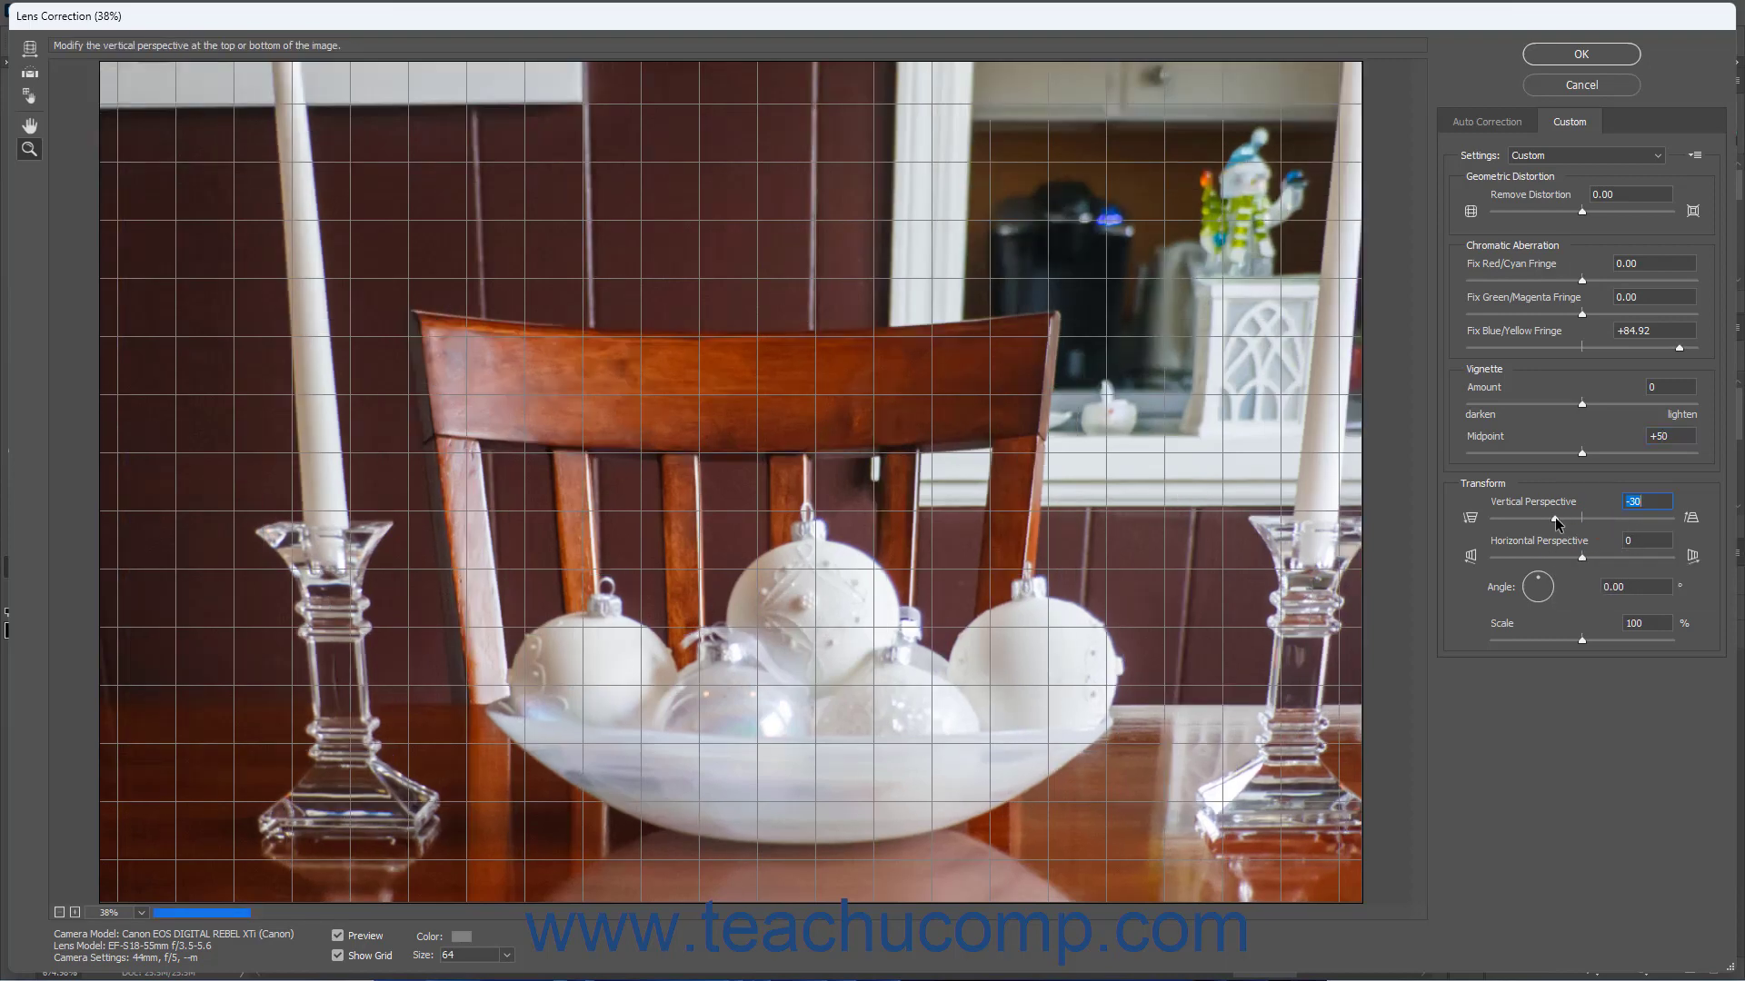
click(1604, 525)
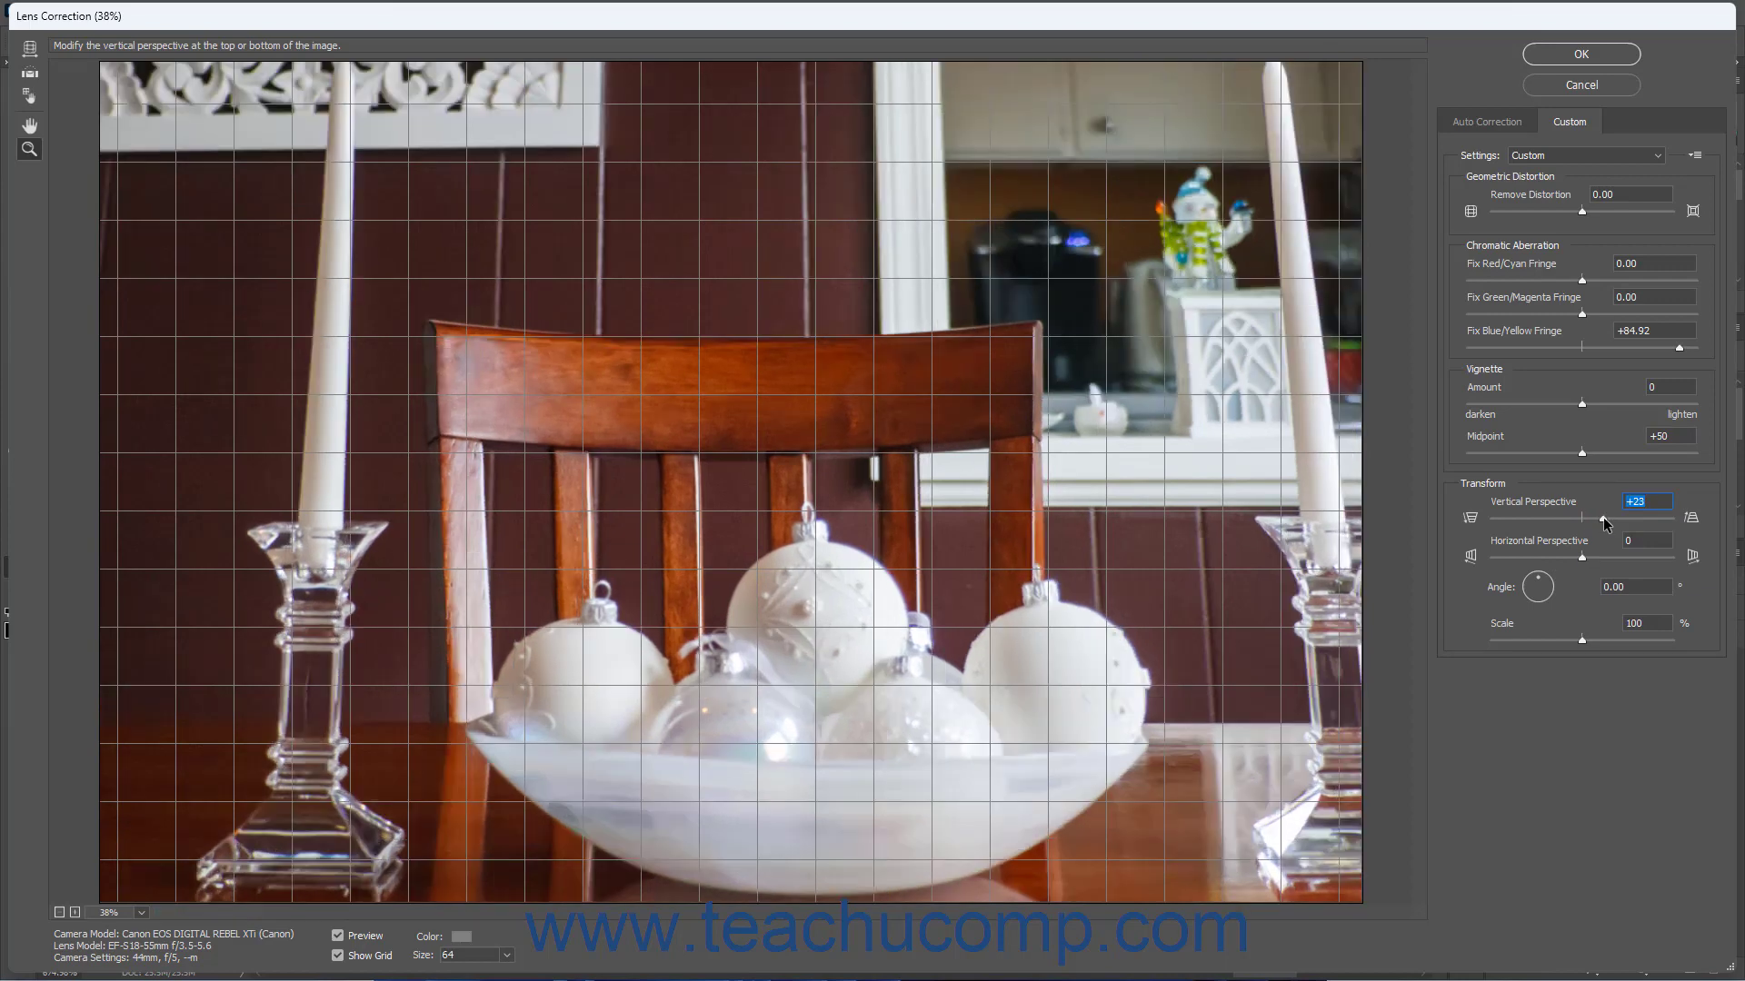
text(0)
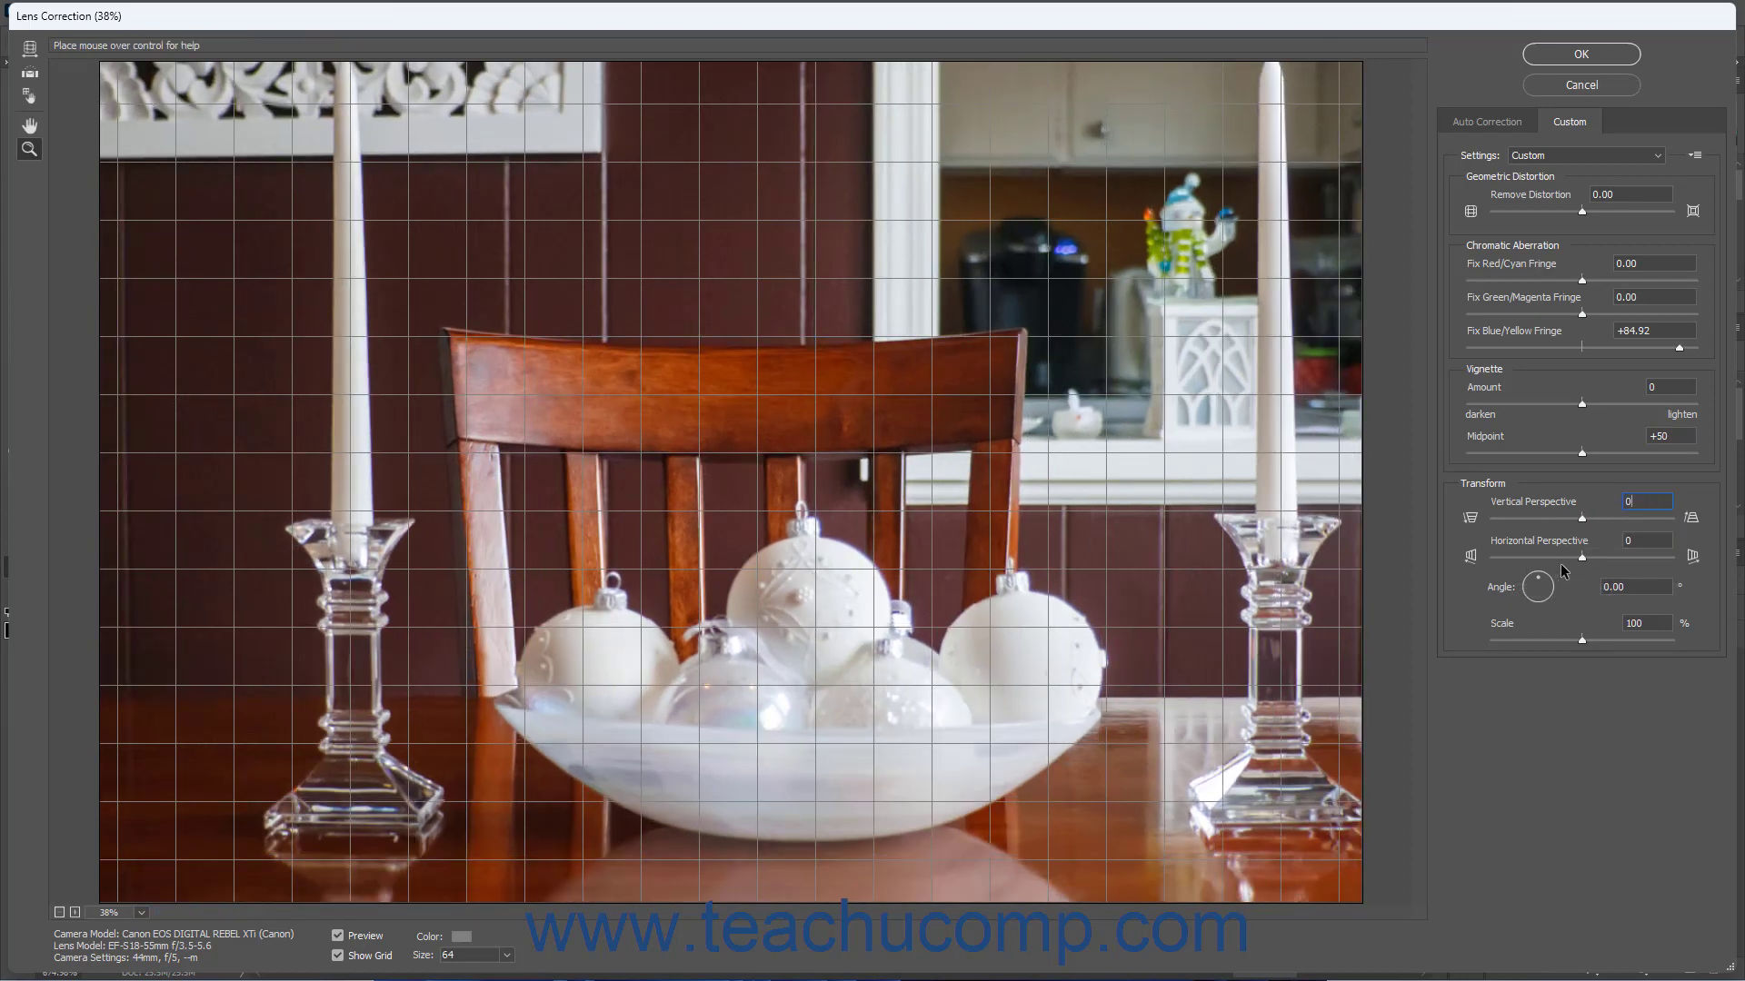
mouse_move(1582, 558)
mouse_down()
mouse_move(1553, 559)
mouse_move(1615, 555)
mouse_up()
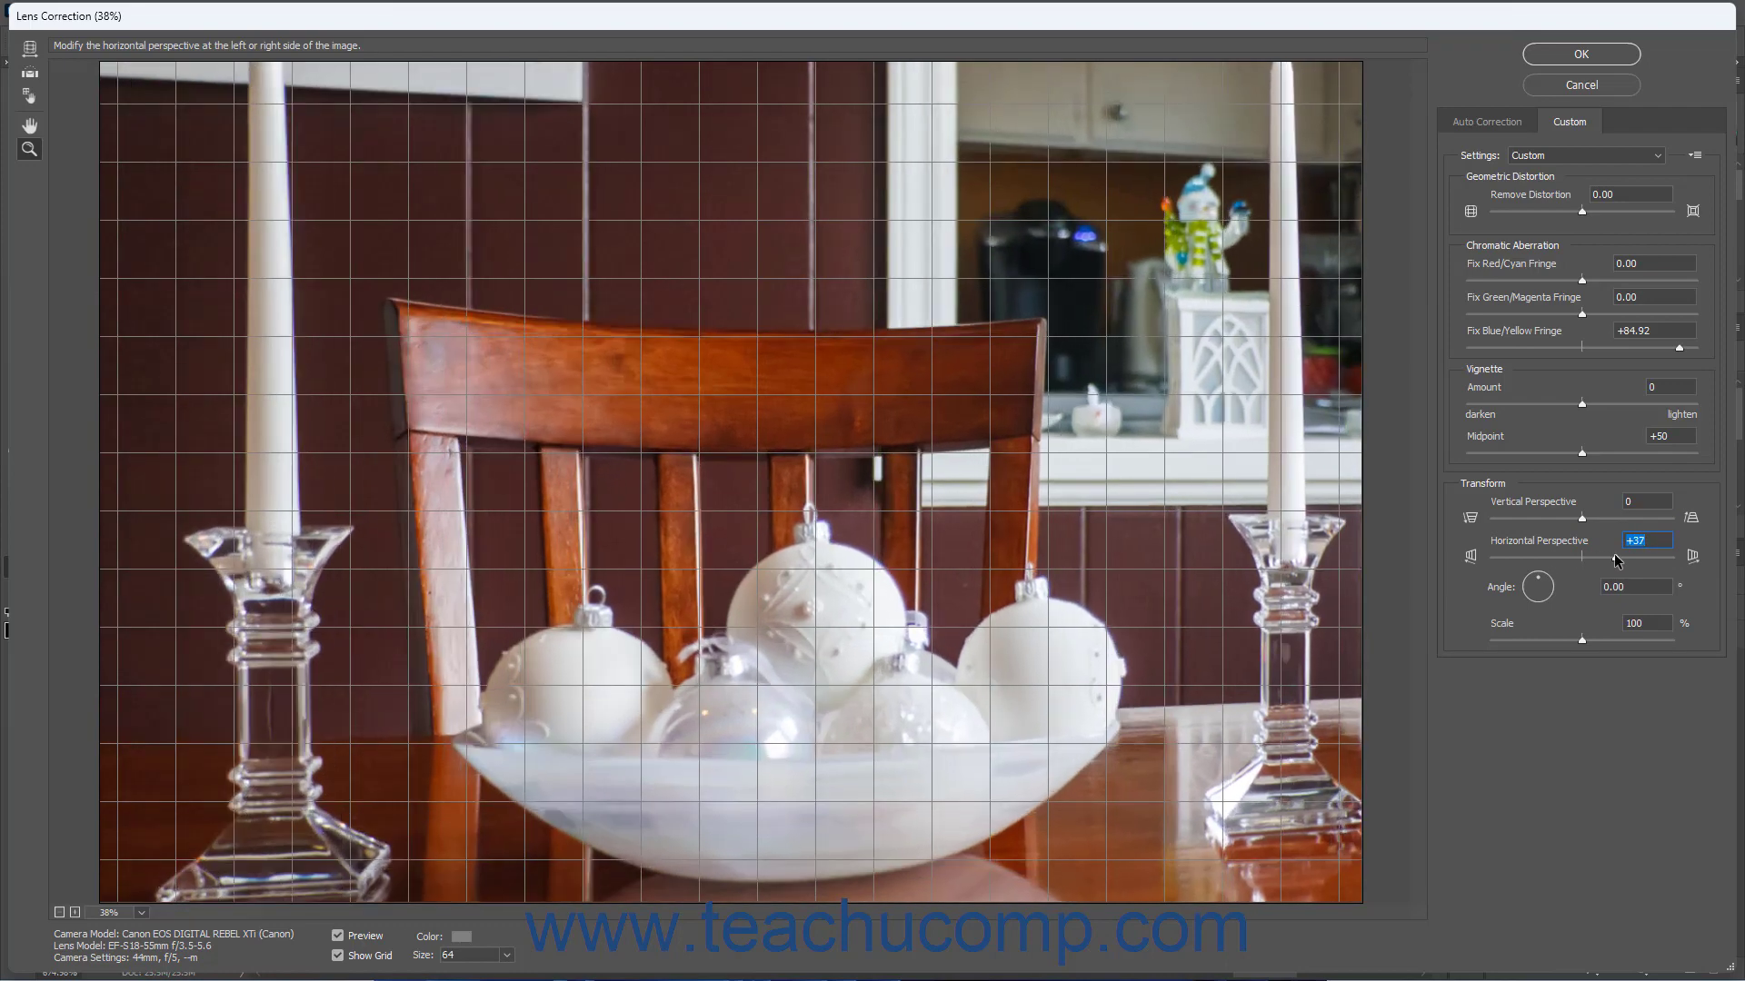
text(0)
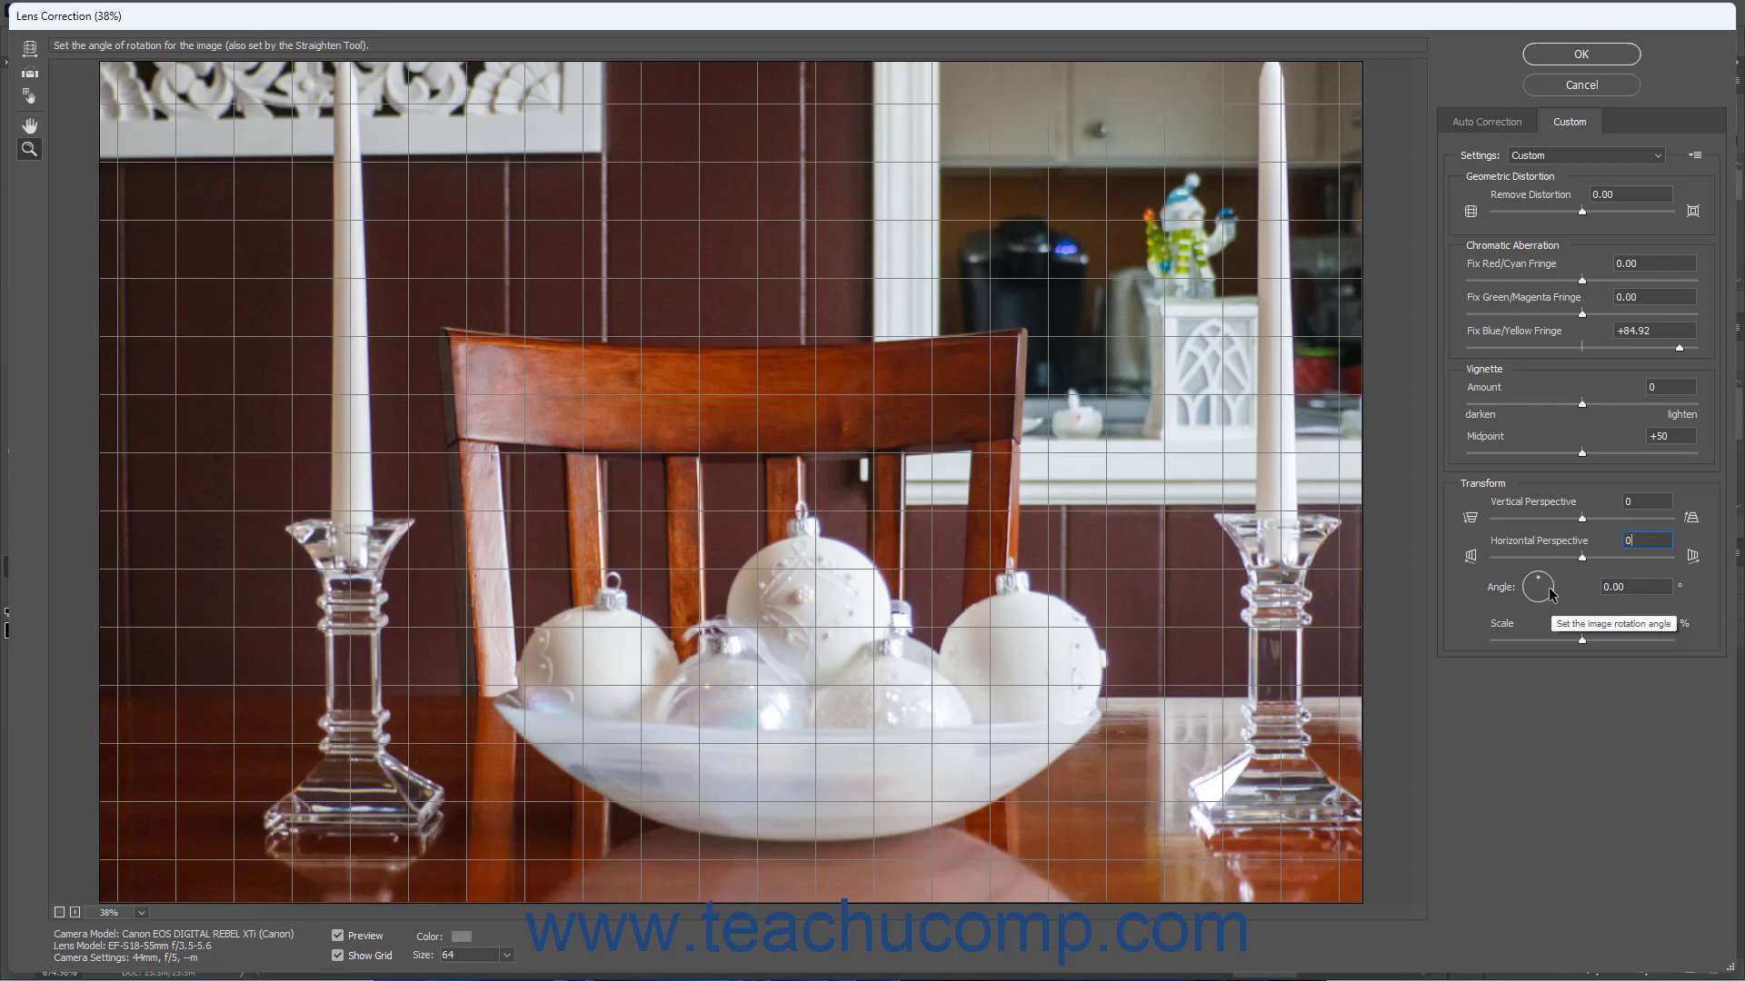
drag(1550, 593, 1521, 576)
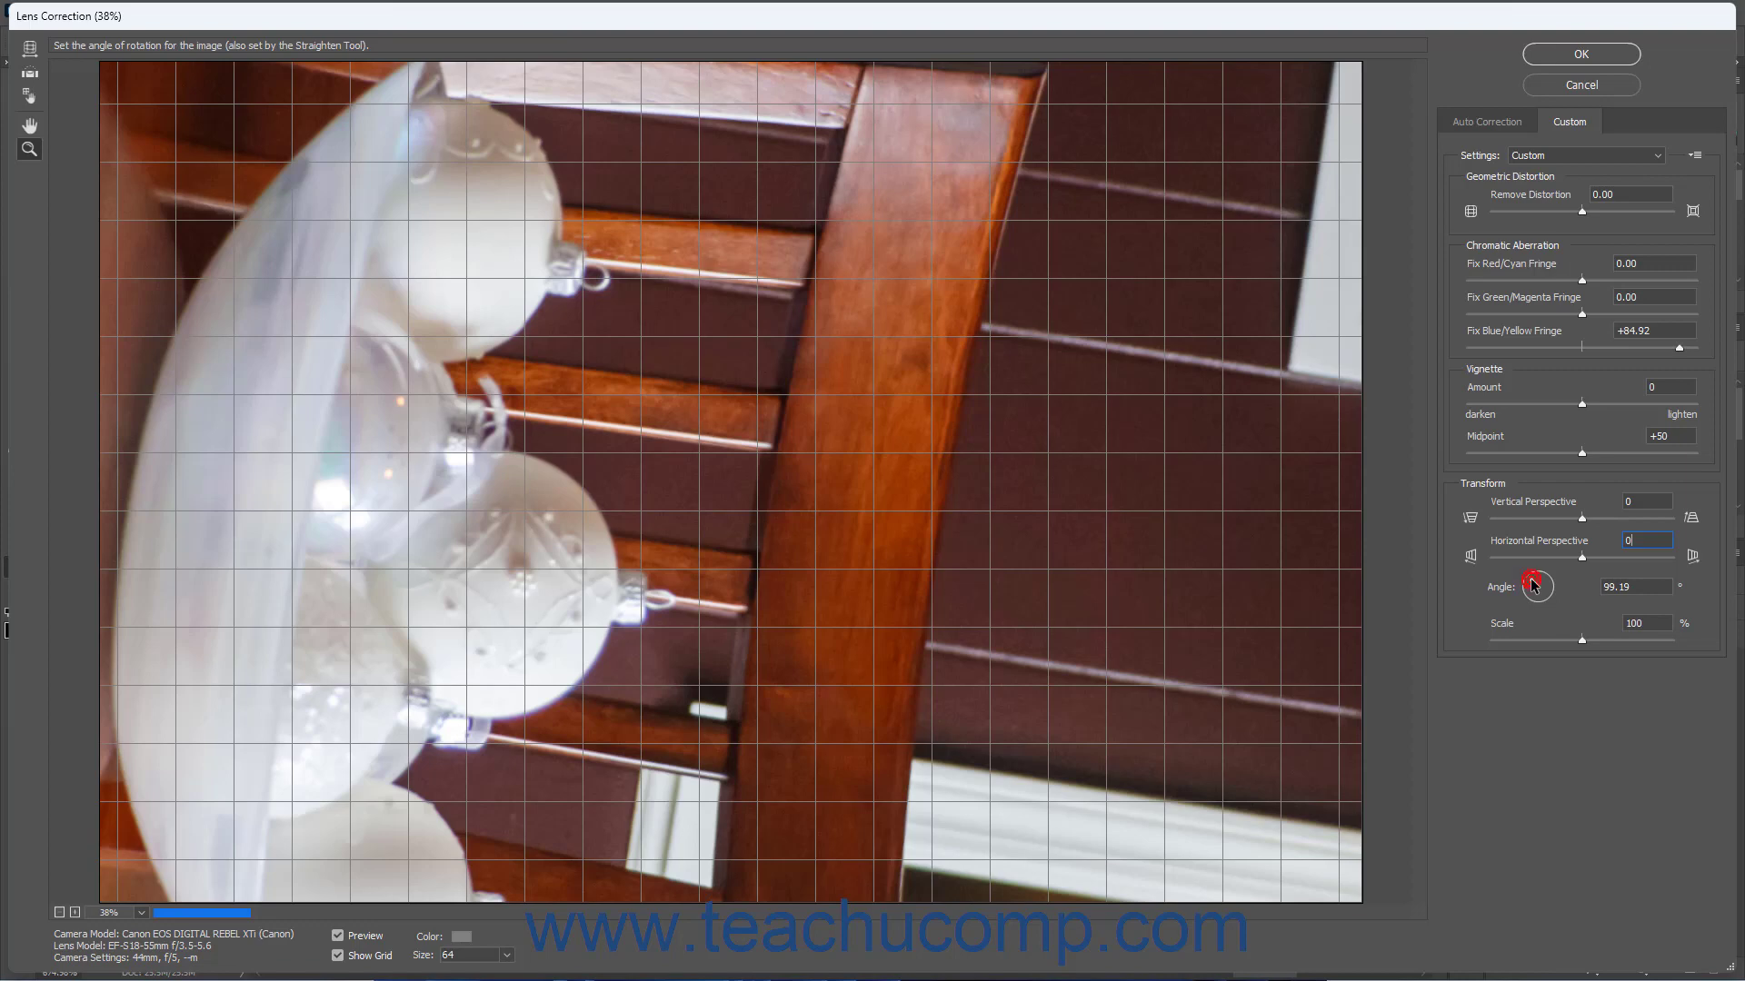
click(1641, 581)
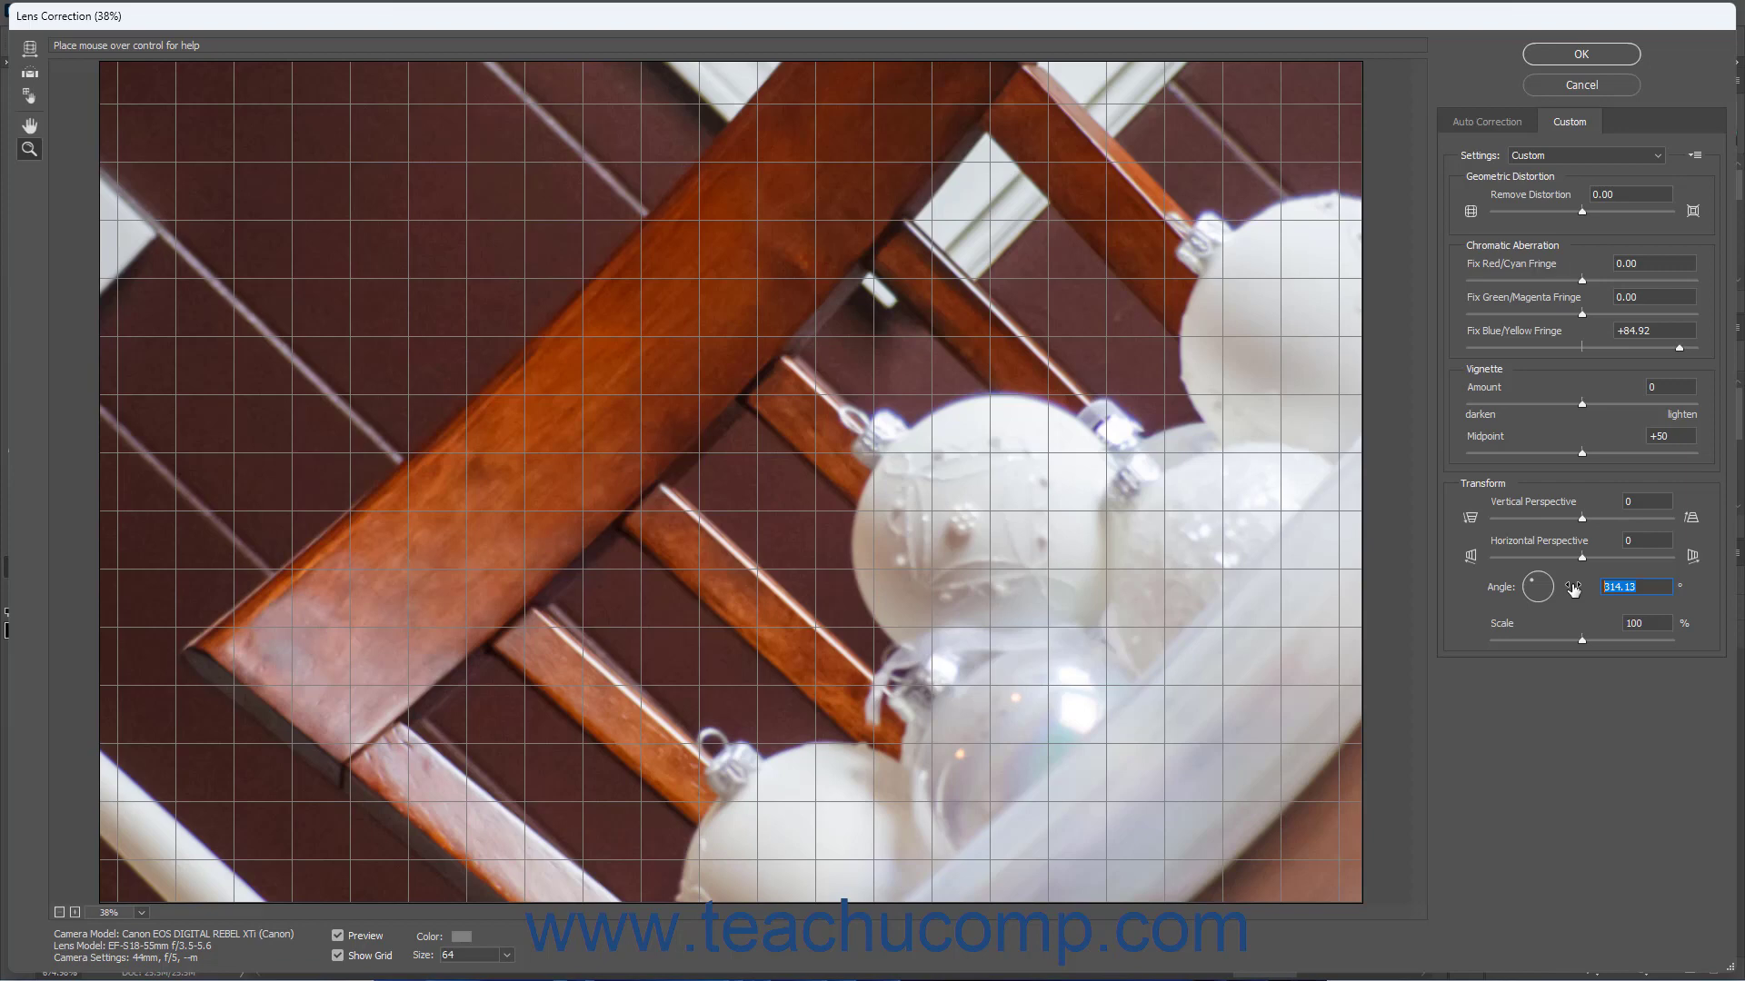
text(0)
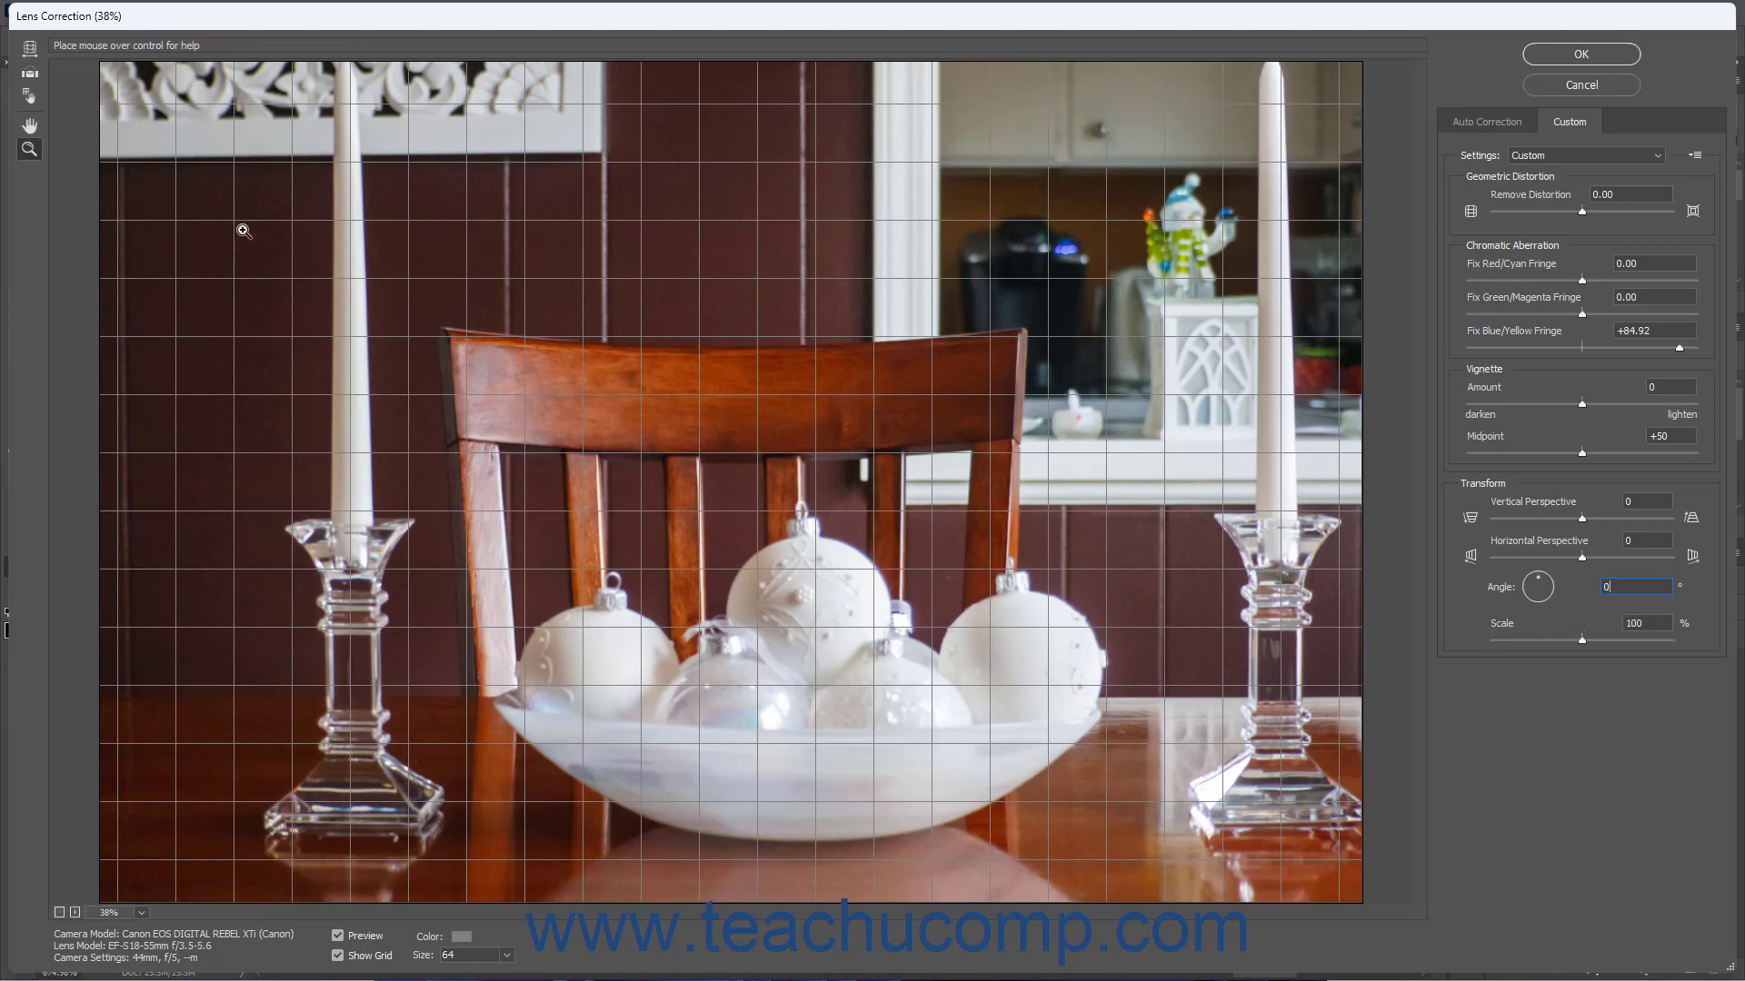
Straighten the photo along the tabletop edge, giving a 0.04° angle
click(30, 76)
drag(154, 697, 1354, 696)
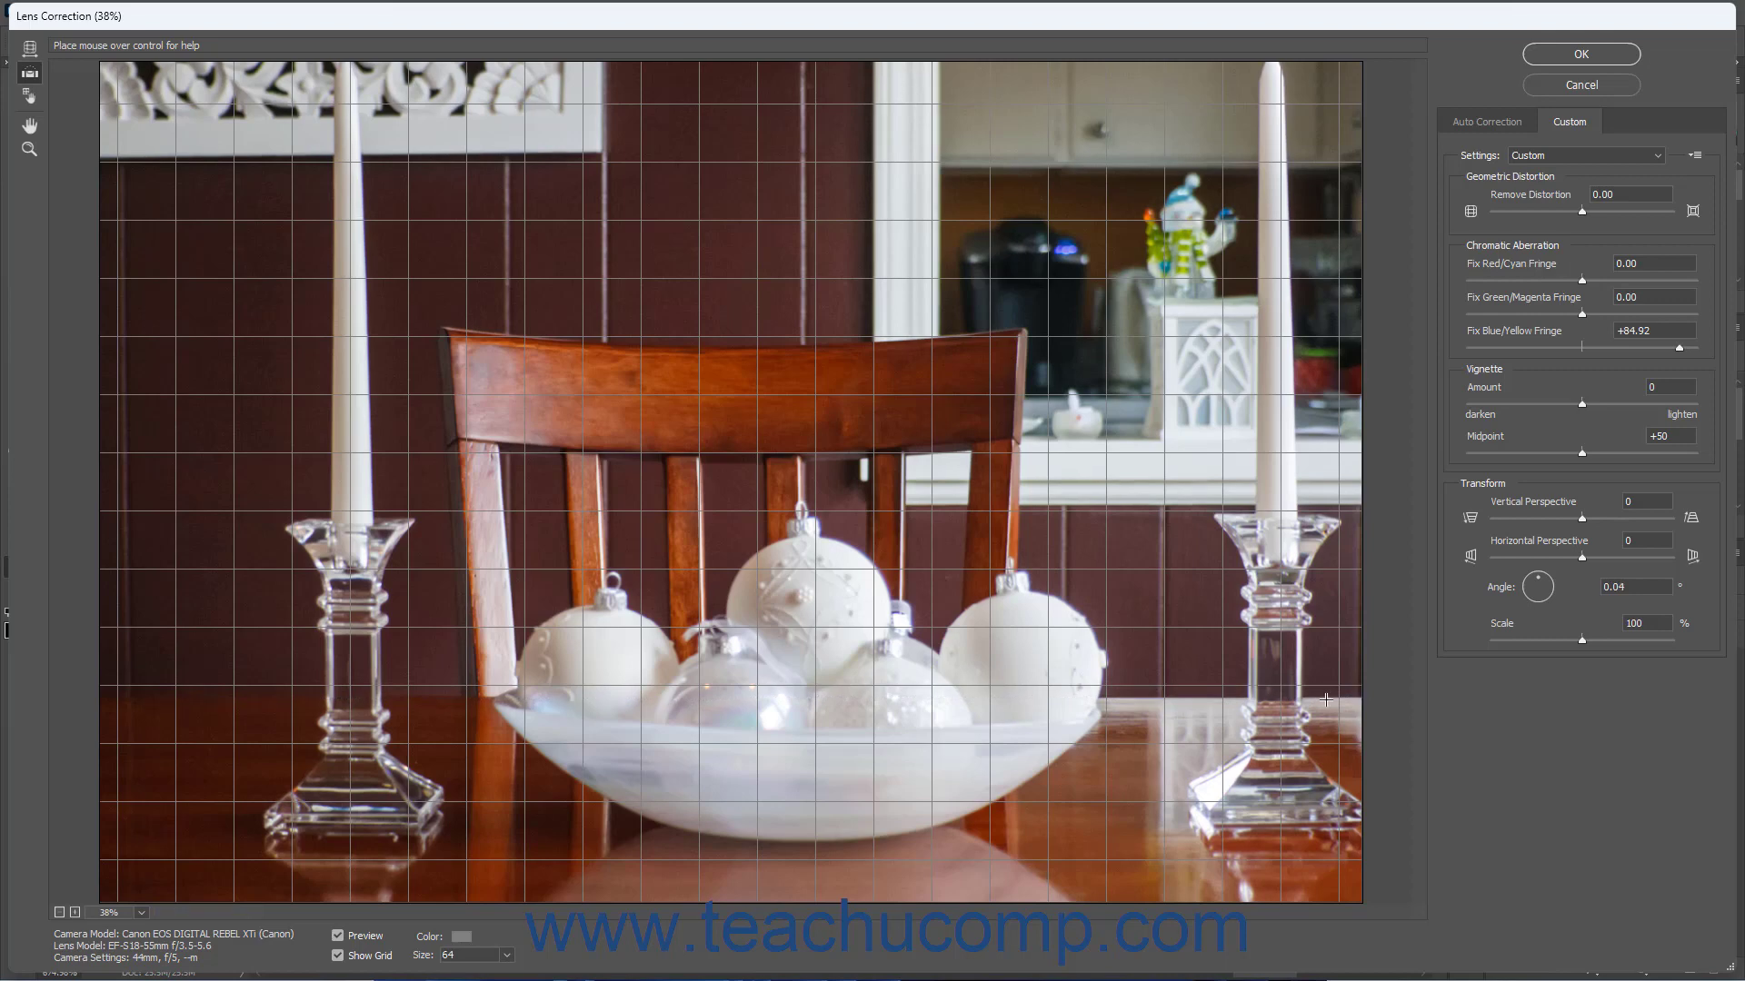